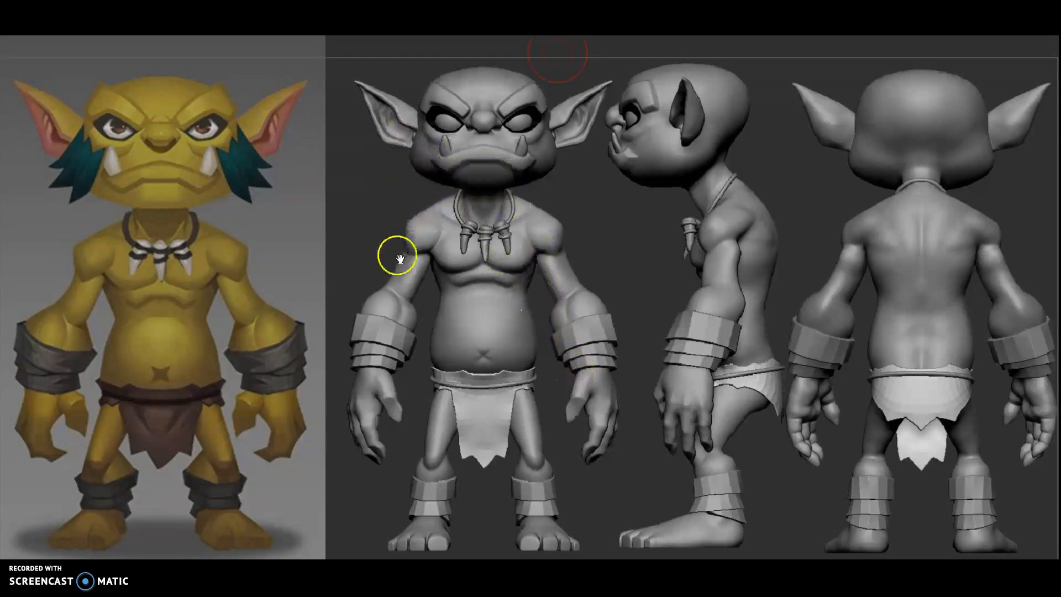
Switch to ZBrush, expand the floor grid's Front-Back settings and start an image import for its Map1.
key(alt+Tab)
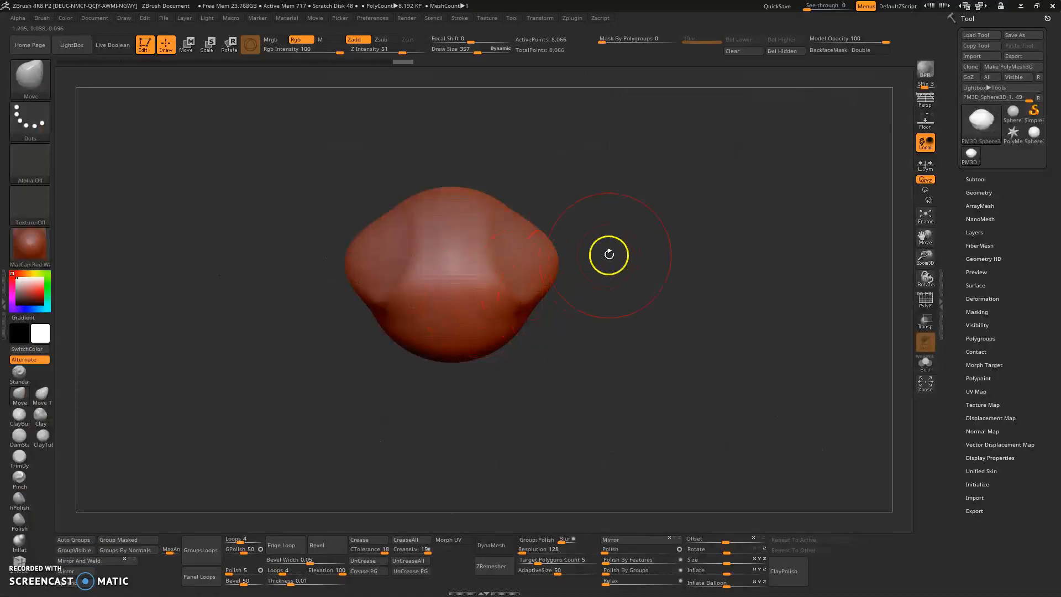
alt+right_drag(545, 188, 606, 203)
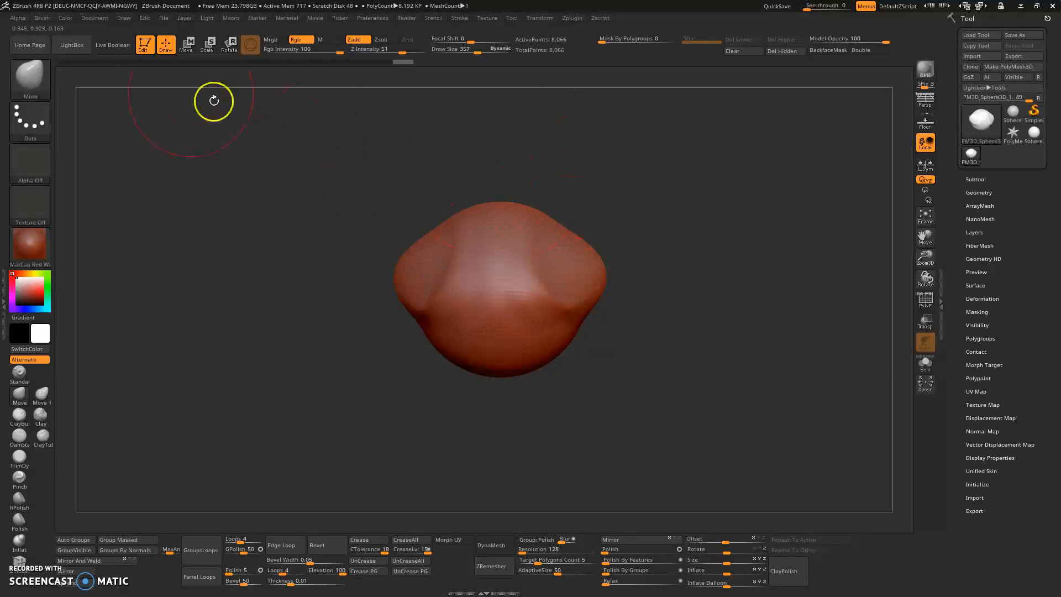
click(126, 16)
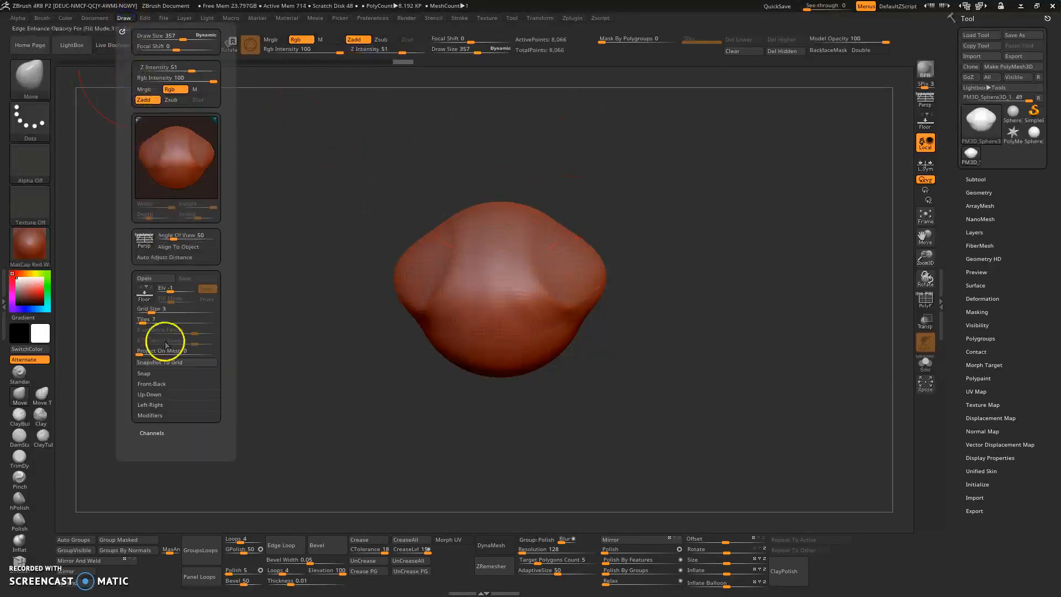
click(154, 385)
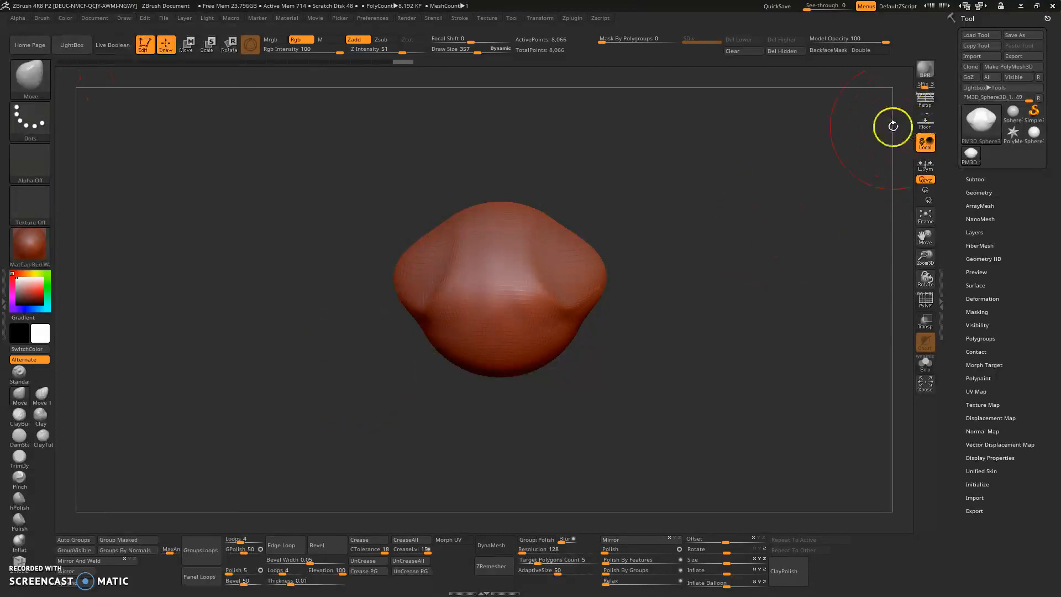
click(123, 18)
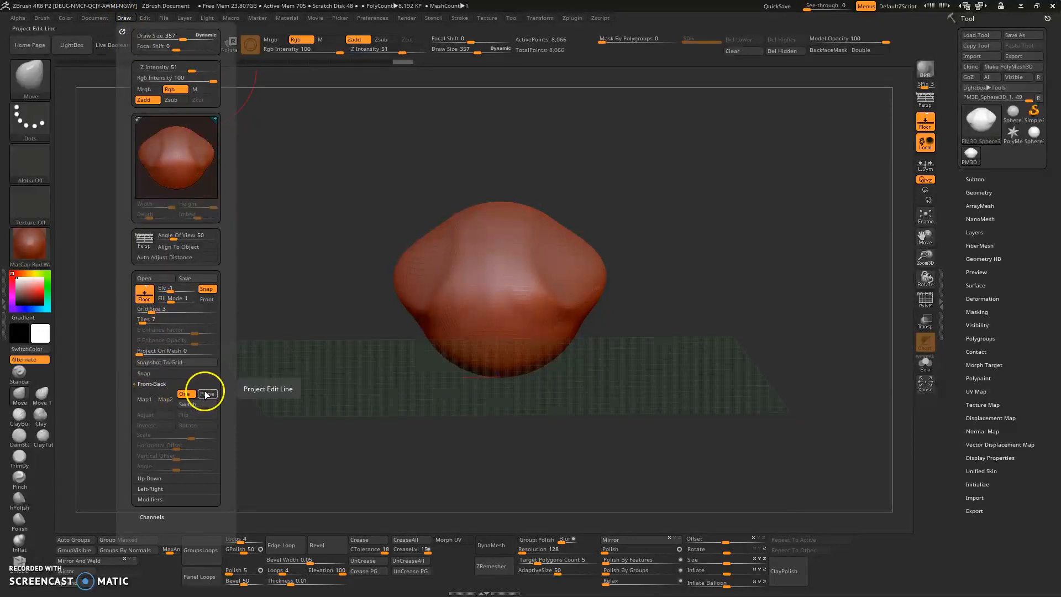
click(144, 399)
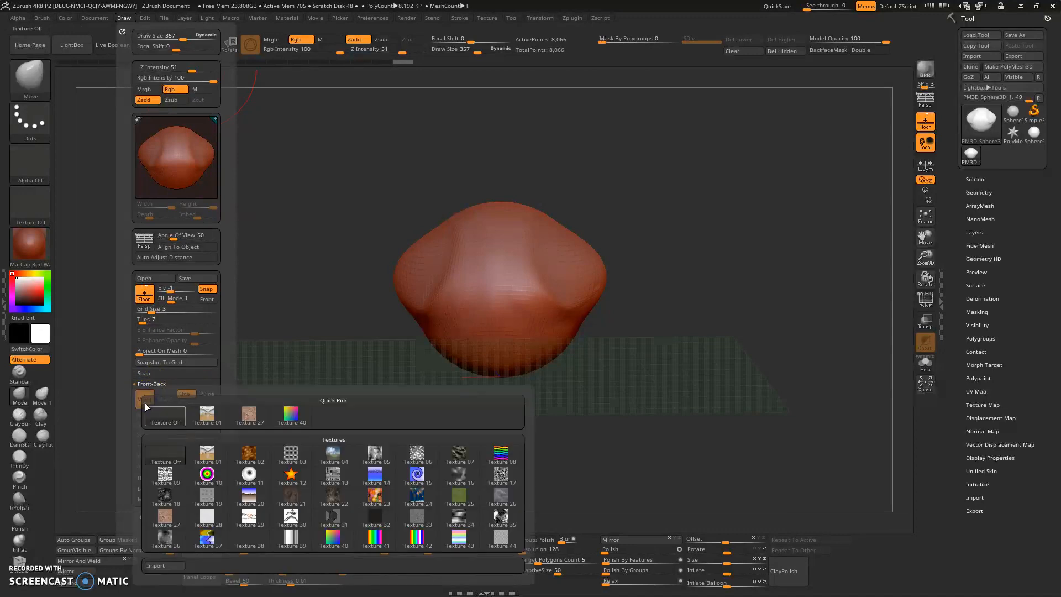
click(156, 566)
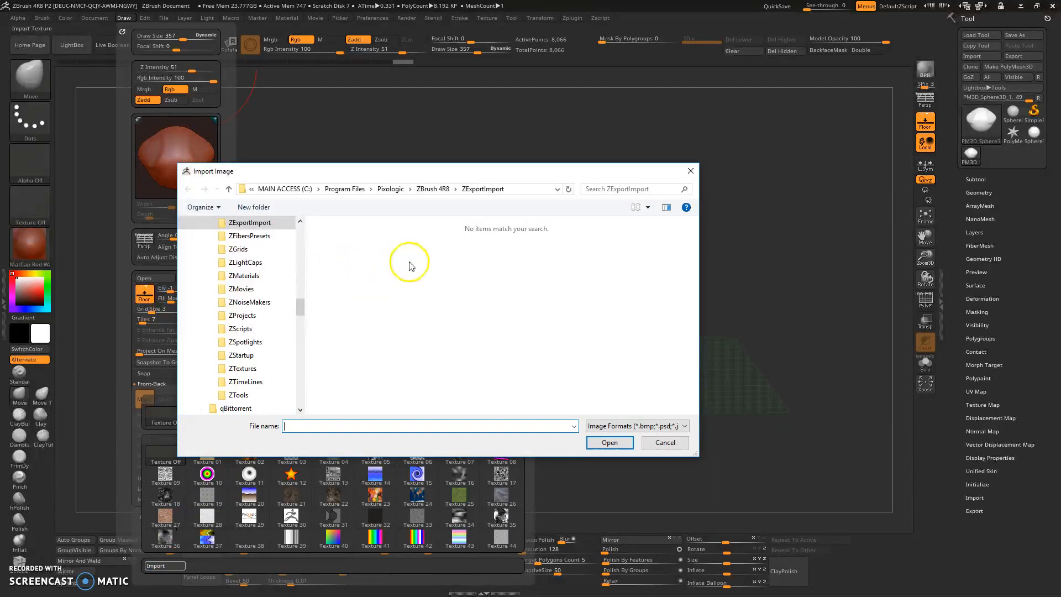
Copy the character sheet folder's path from ACDSee and open D:\Download\gambar 3d\character sheet in the image import dialog.
key(alt+Tab)
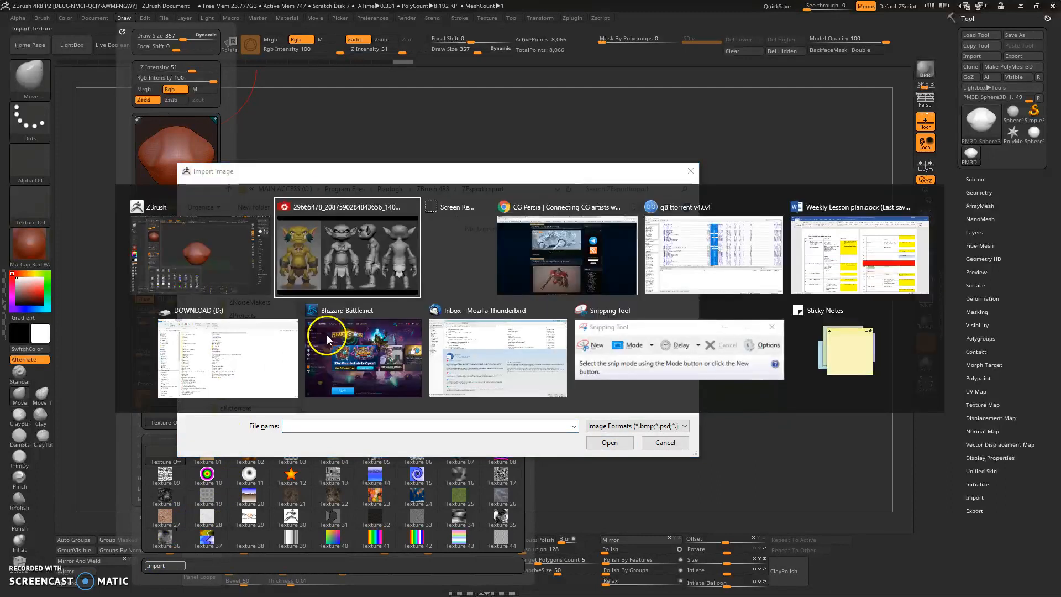
double_click(682, 252)
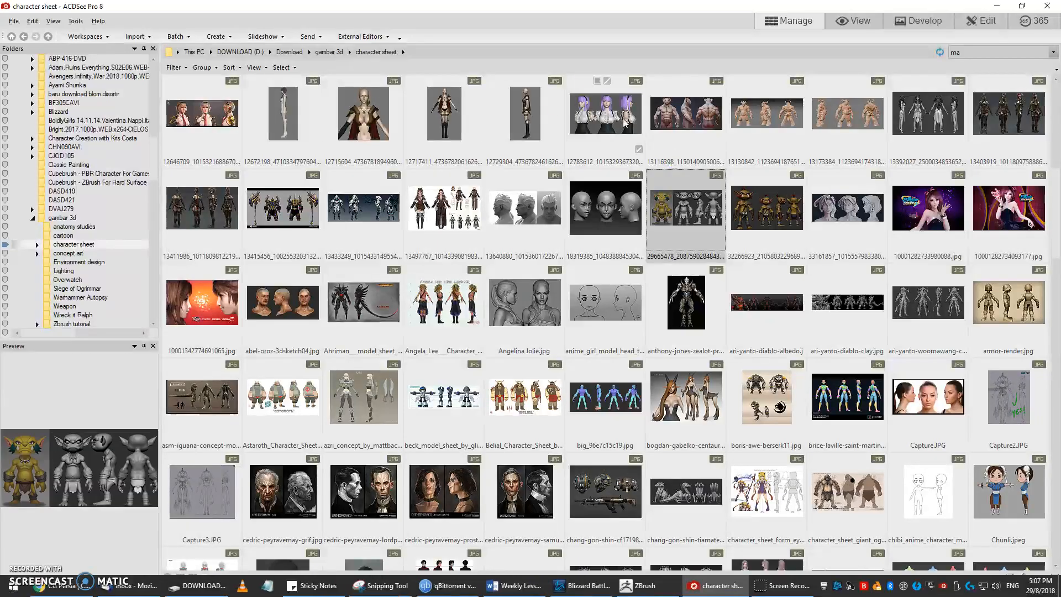
click(445, 52)
key(ctrl+c)
key(alt+Tab)
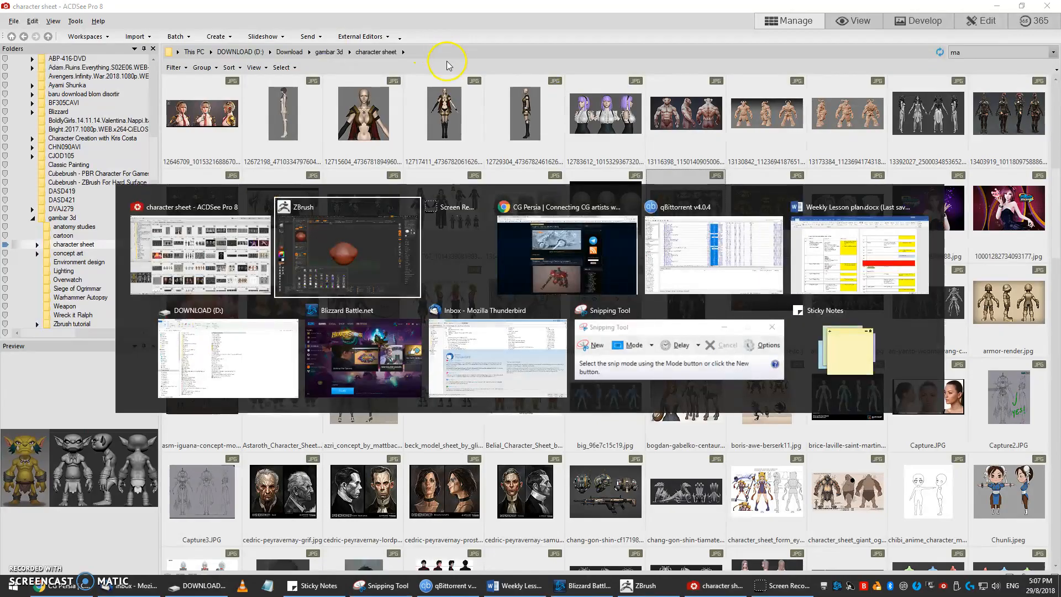
key(ctrl+v)
click(609, 441)
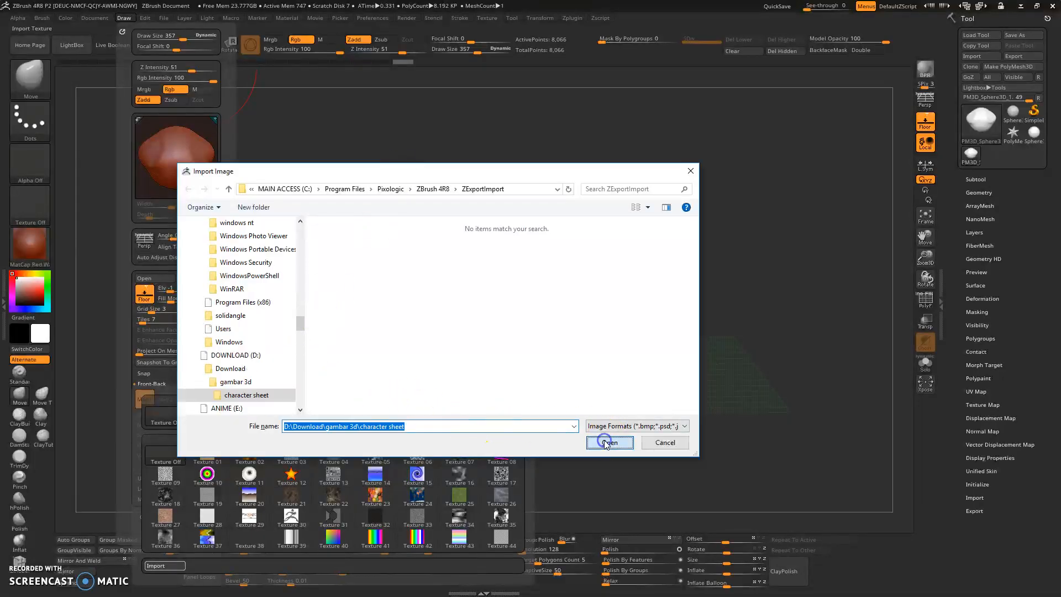
click(518, 332)
Copy the selected goblin sheet's file name from ACDSee and try to import that image into Front-Back Map1.
key(alt+Tab)
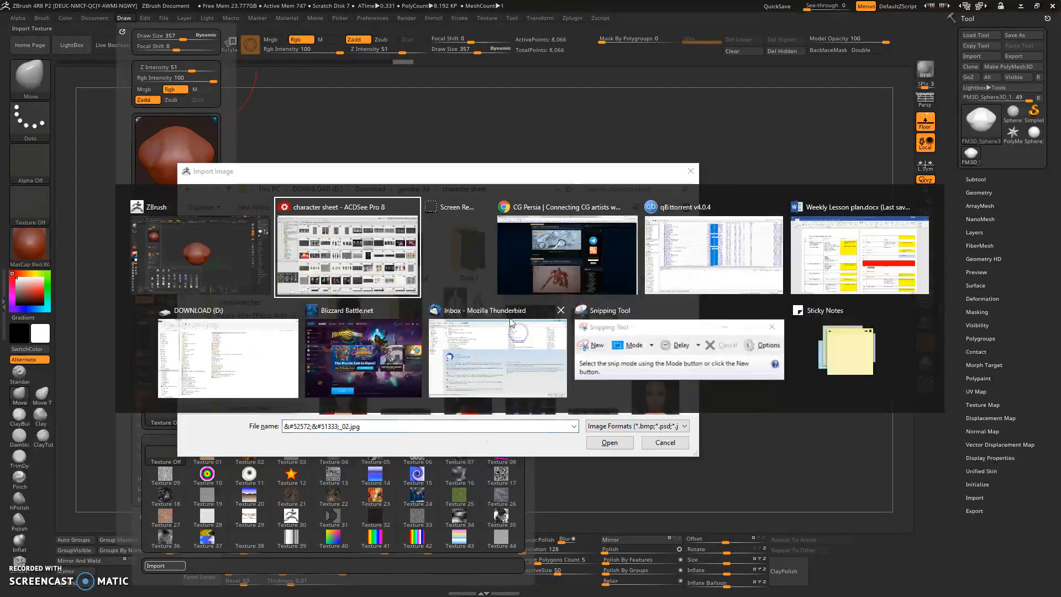
key(F2)
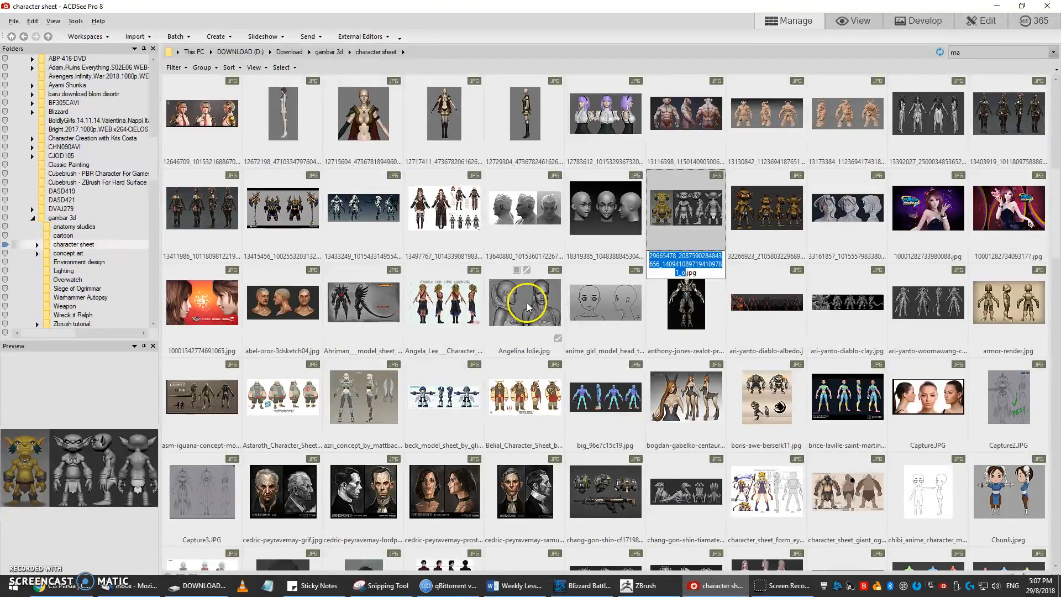
key(alt+Tab)
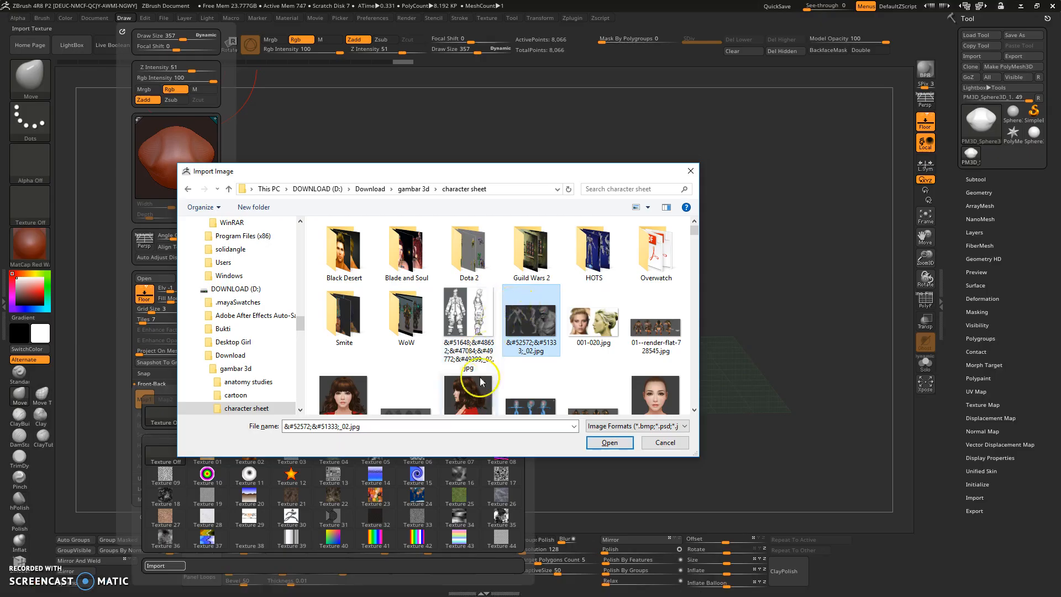
click(437, 424)
key(ctrl+a)
key(ctrl+v)
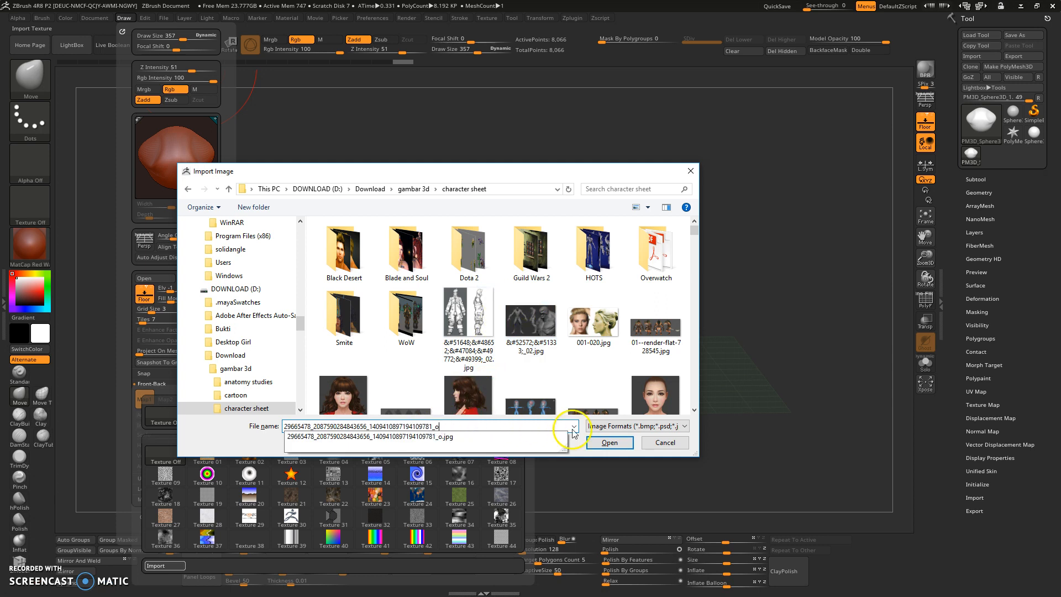
click(604, 443)
click(605, 311)
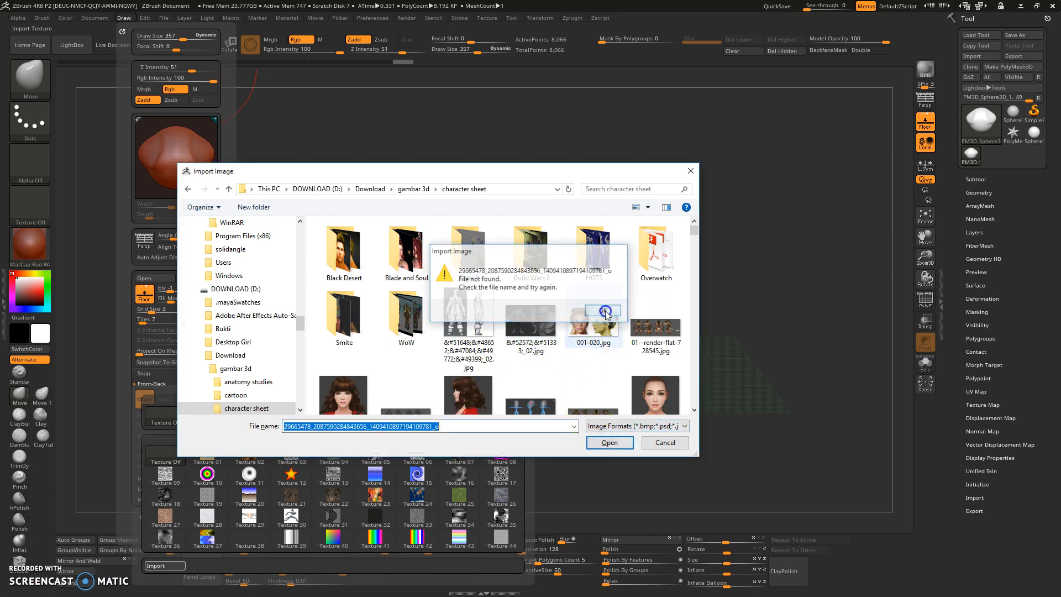
click(505, 427)
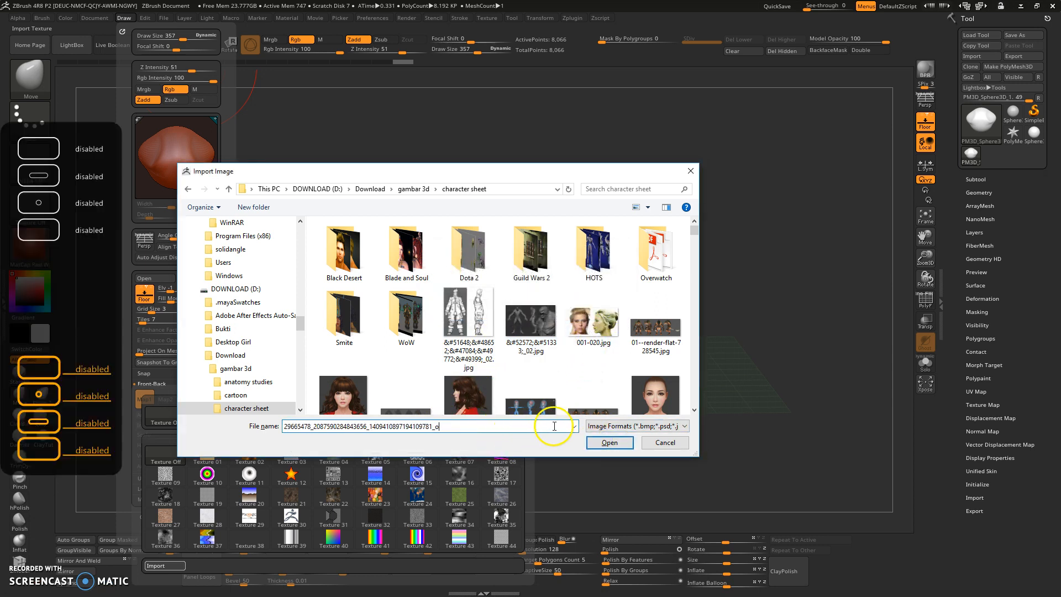
click(573, 427)
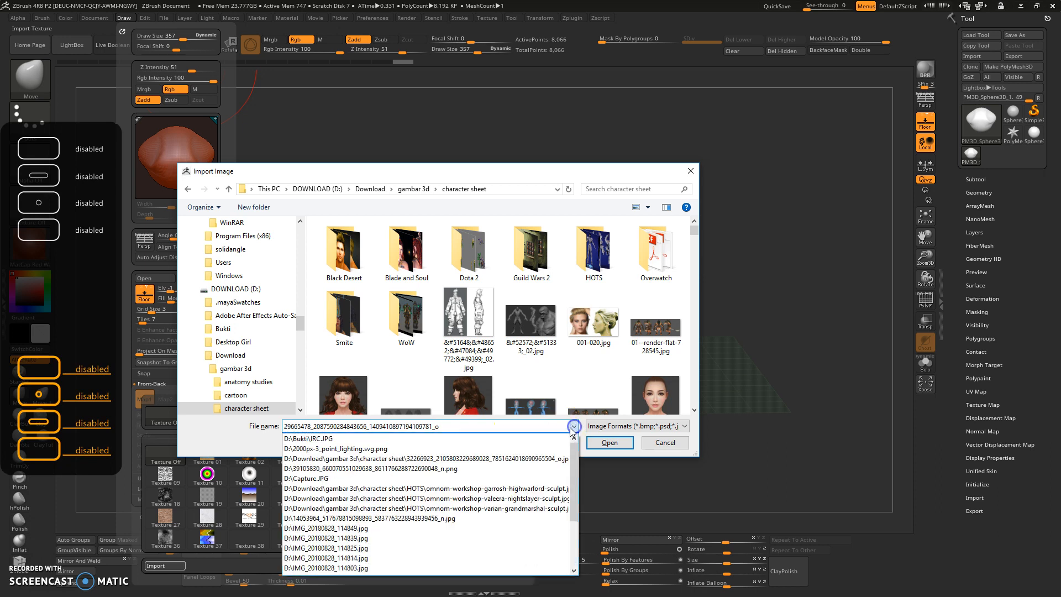
click(530, 459)
click(610, 443)
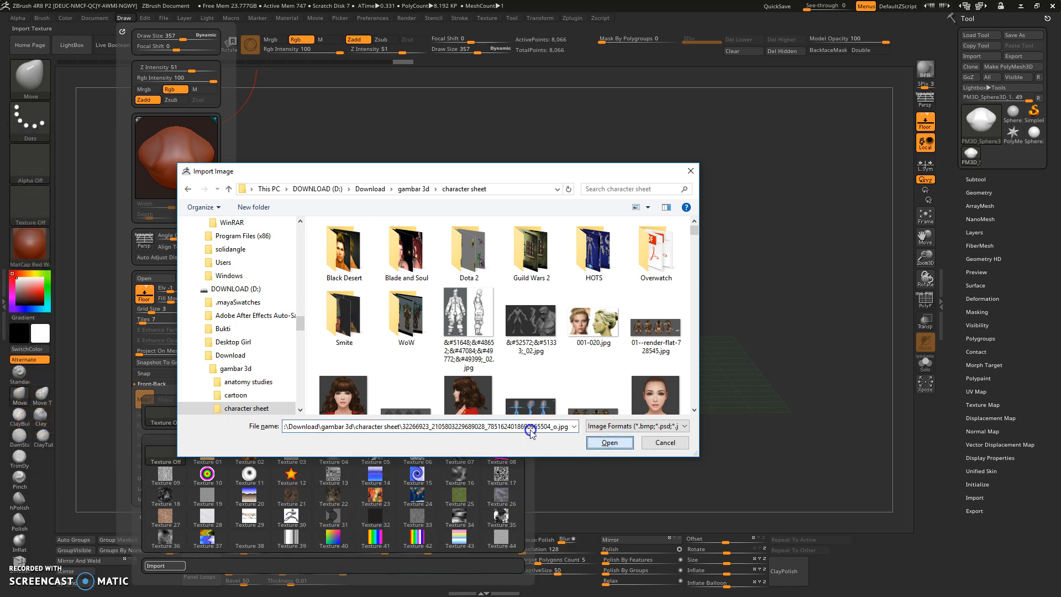
click(611, 442)
View the sphere straight from the front and set the Front-Back reference image's scale to 2.
alt+drag(551, 193, 485, 127)
shift+drag(732, 176, 729, 161)
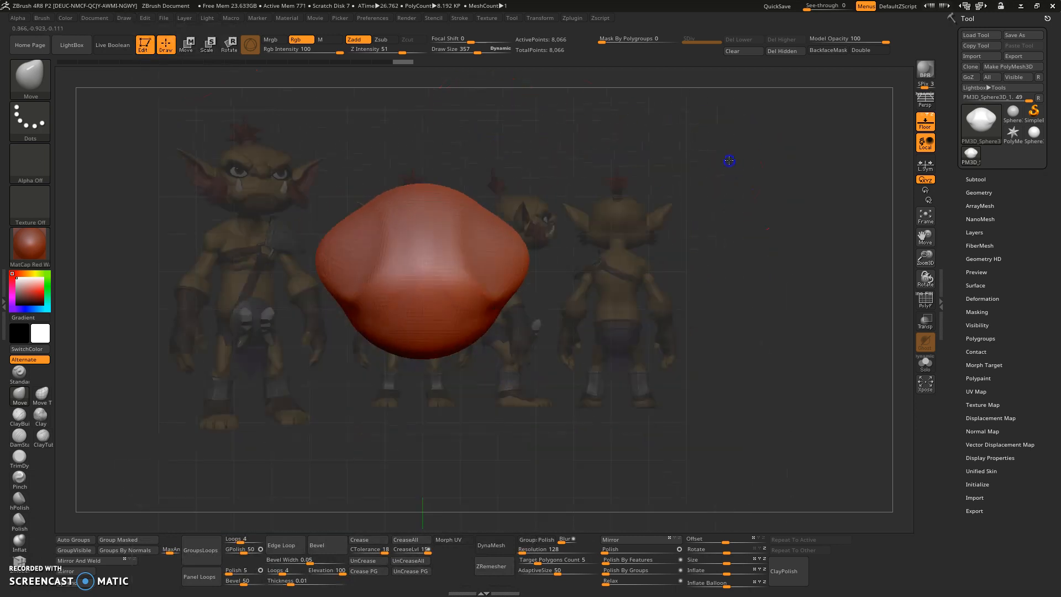
click(124, 19)
drag(199, 438, 215, 438)
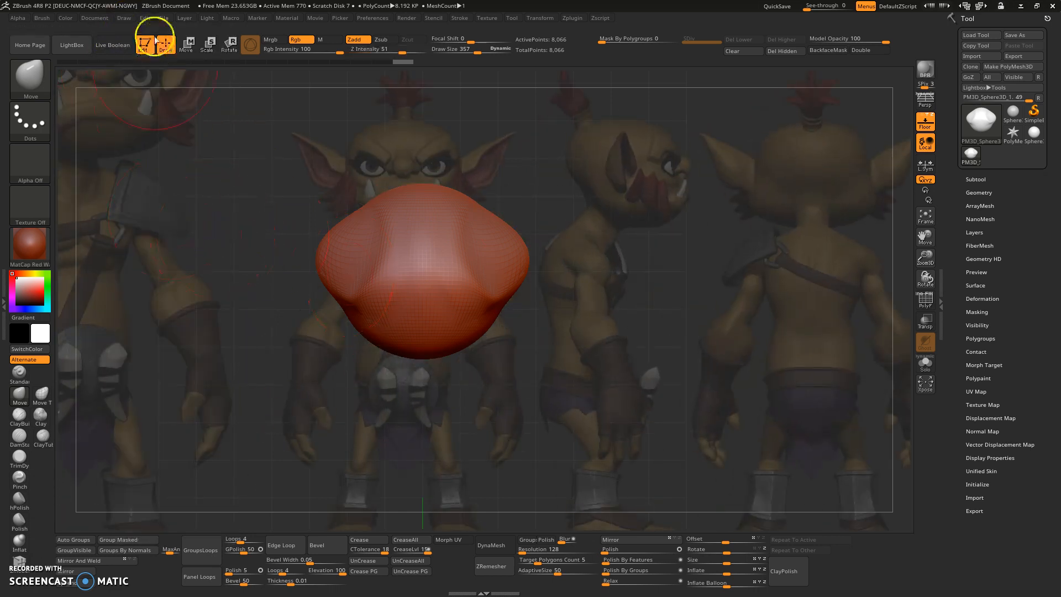
Set the floor grid's Fill Mode to 3 so the reference image is displayed at full opacity.
click(131, 18)
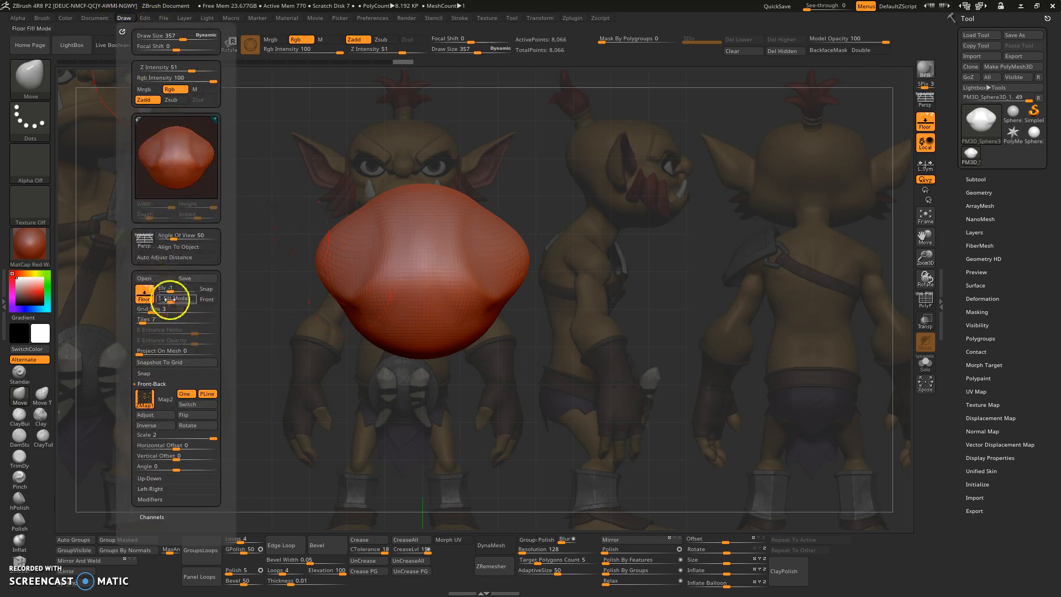
drag(168, 302, 174, 302)
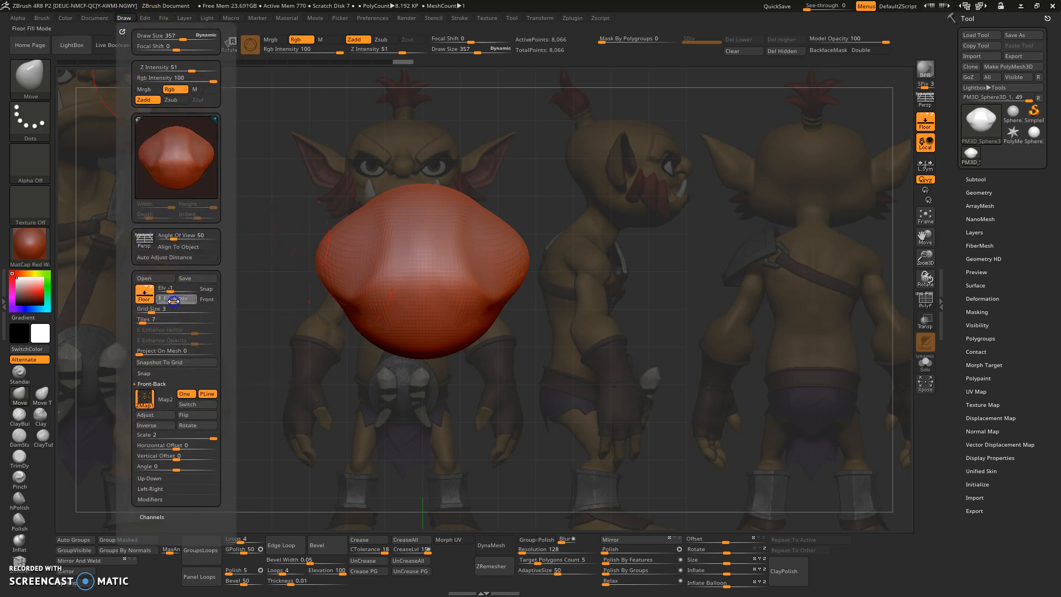
click(179, 302)
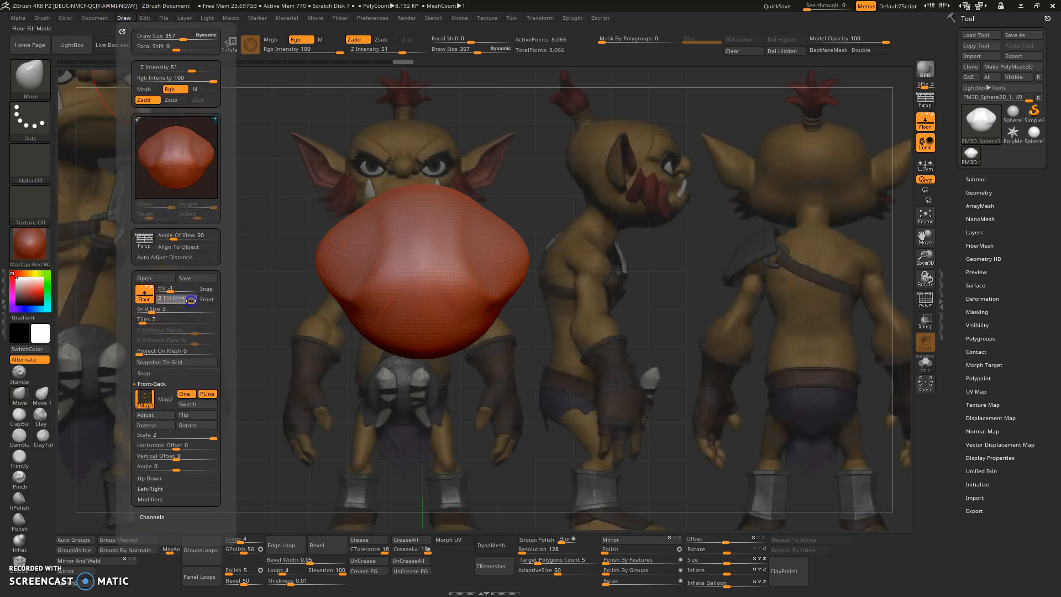
click(191, 300)
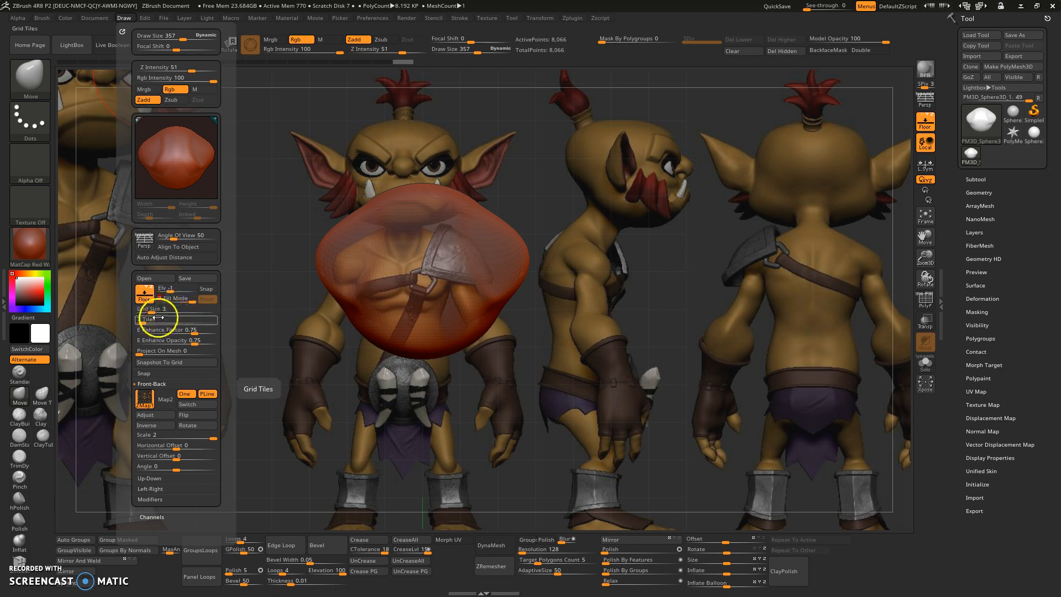
Enlarge the floor grid to Grid Size 8 and frame the whole reference sheet around the sphere.
drag(152, 313, 158, 312)
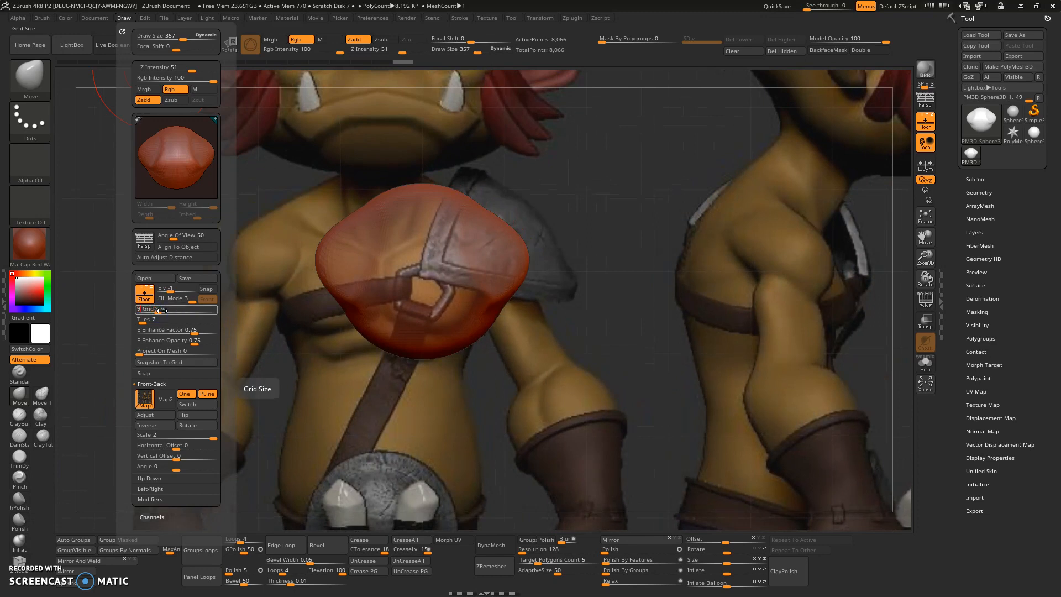
key(Return)
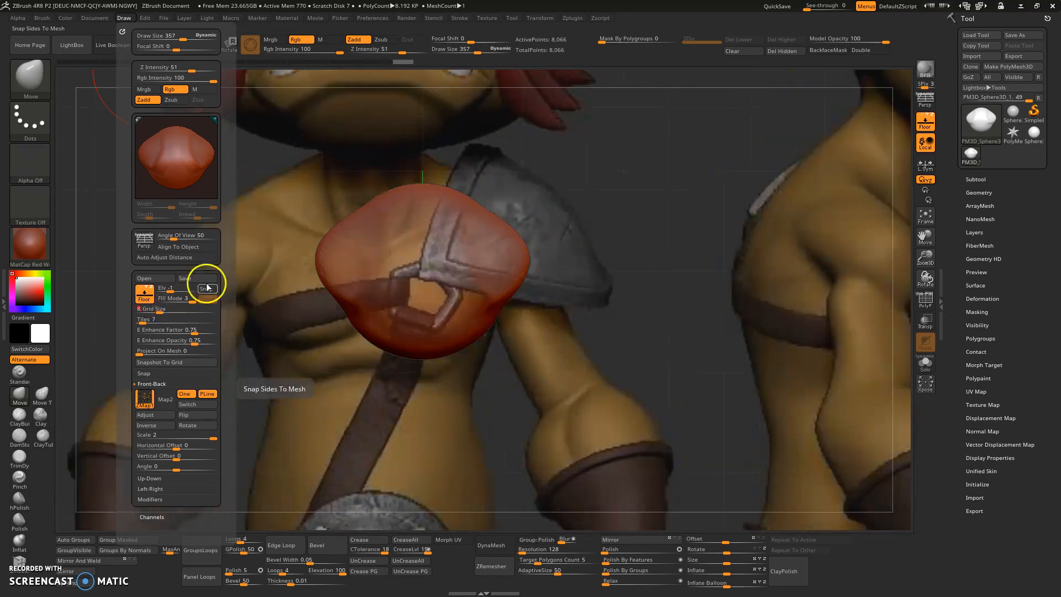
ctrl+right_drag(656, 244, 469, 207)
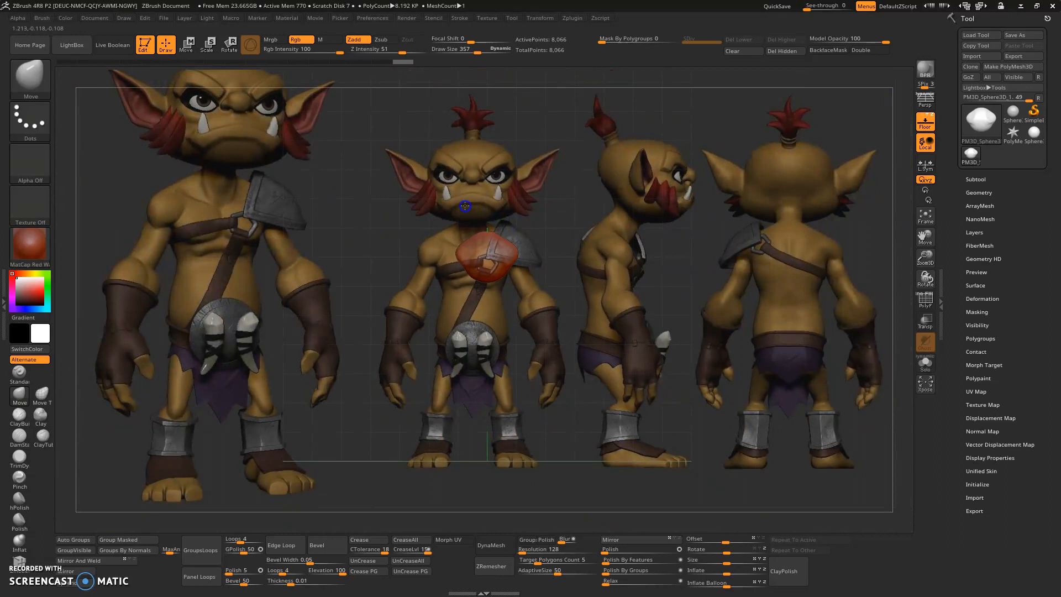
alt+right_drag(592, 177, 544, 233)
Import a character sheet image from the character sheet folder as the Left-Right Map1 reference.
click(121, 18)
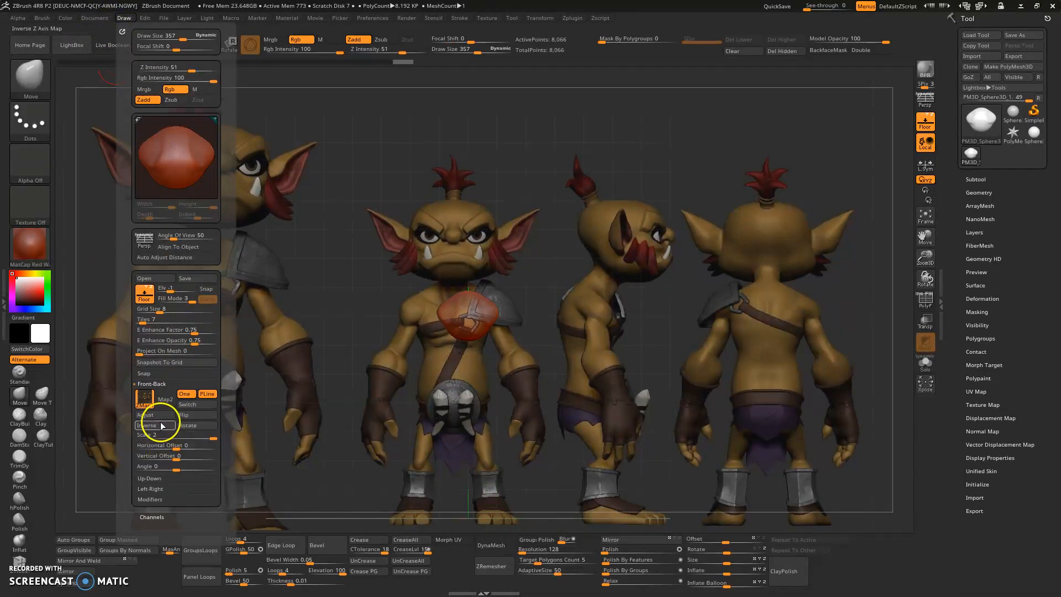
click(154, 489)
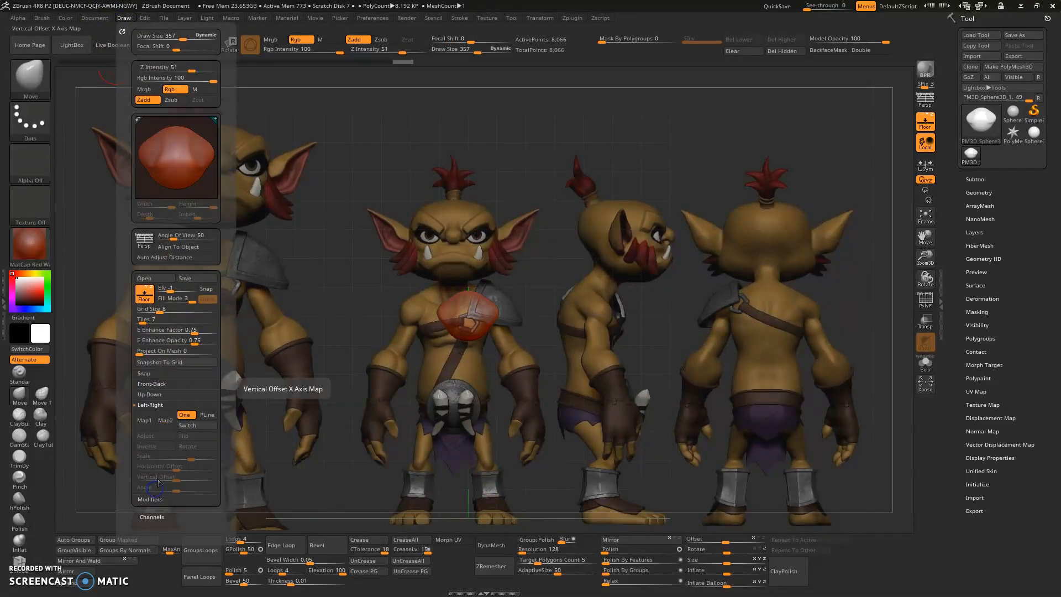
click(145, 422)
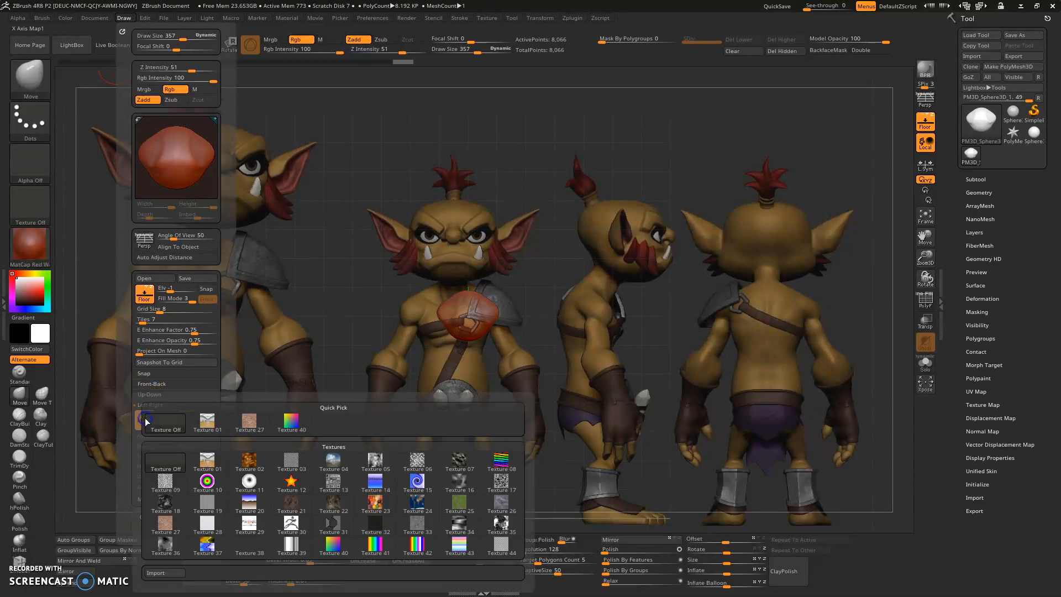
click(153, 573)
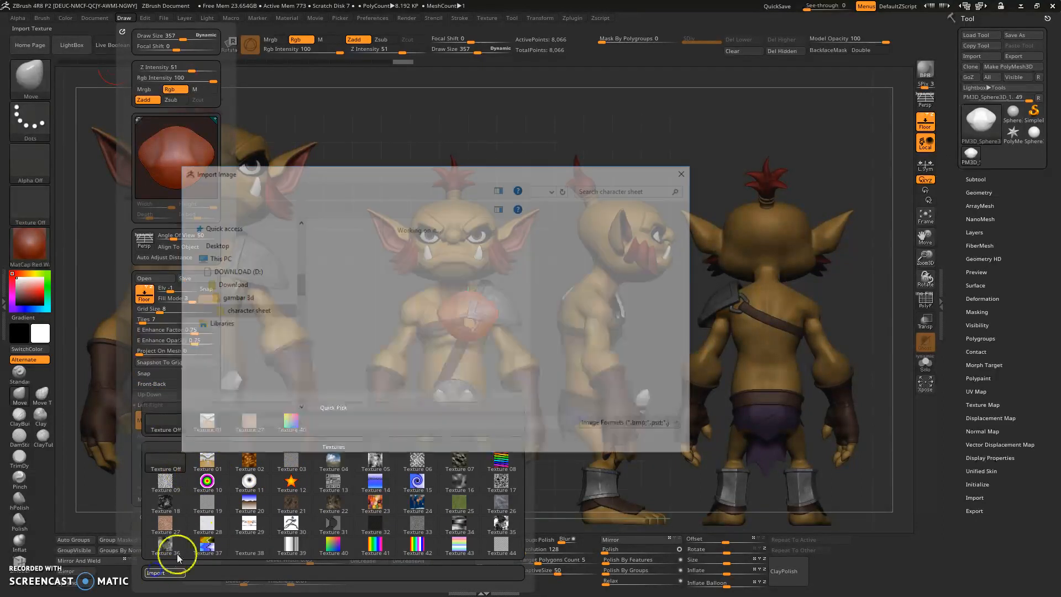
click(478, 407)
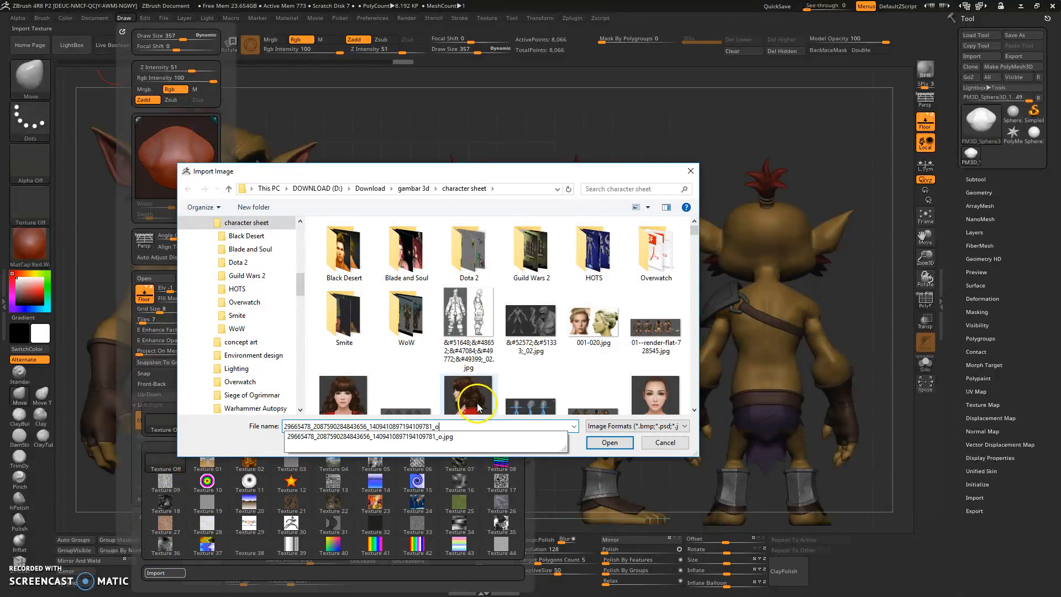
click(564, 437)
click(604, 442)
key(ctrl+c)
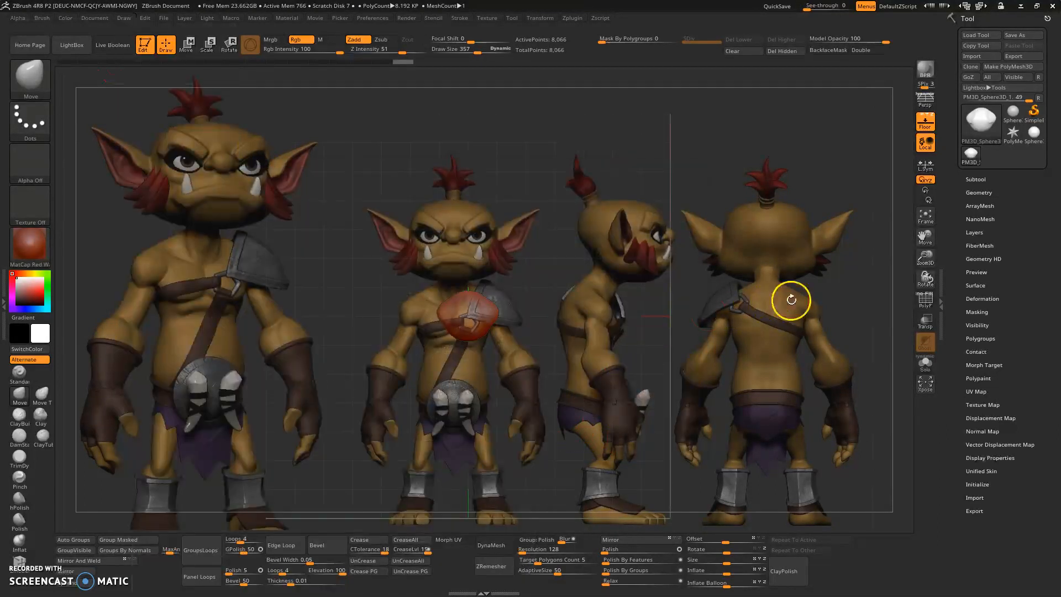
right_drag(792, 300, 834, 297)
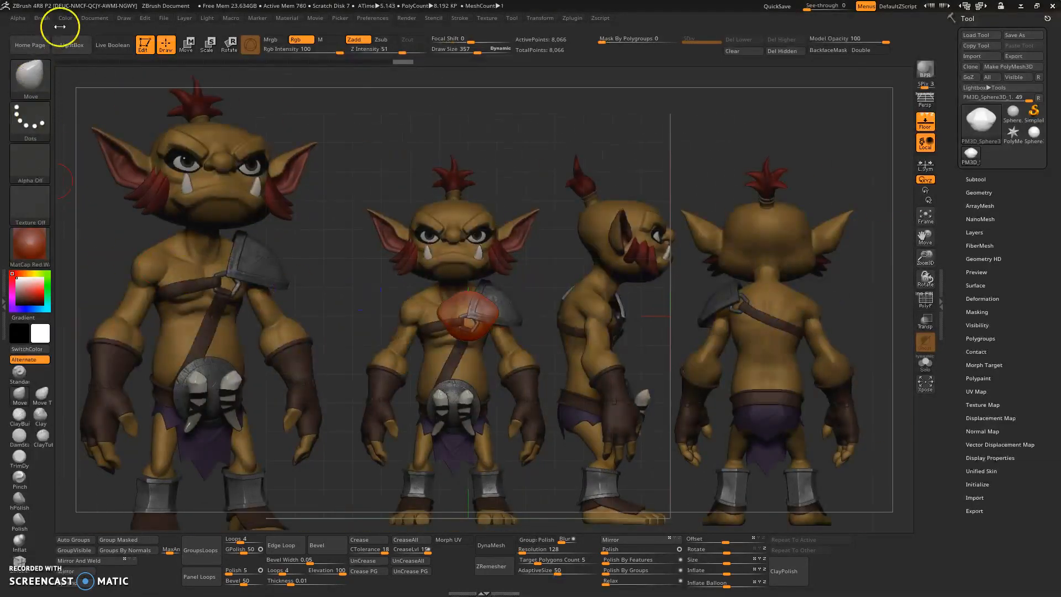
click(122, 18)
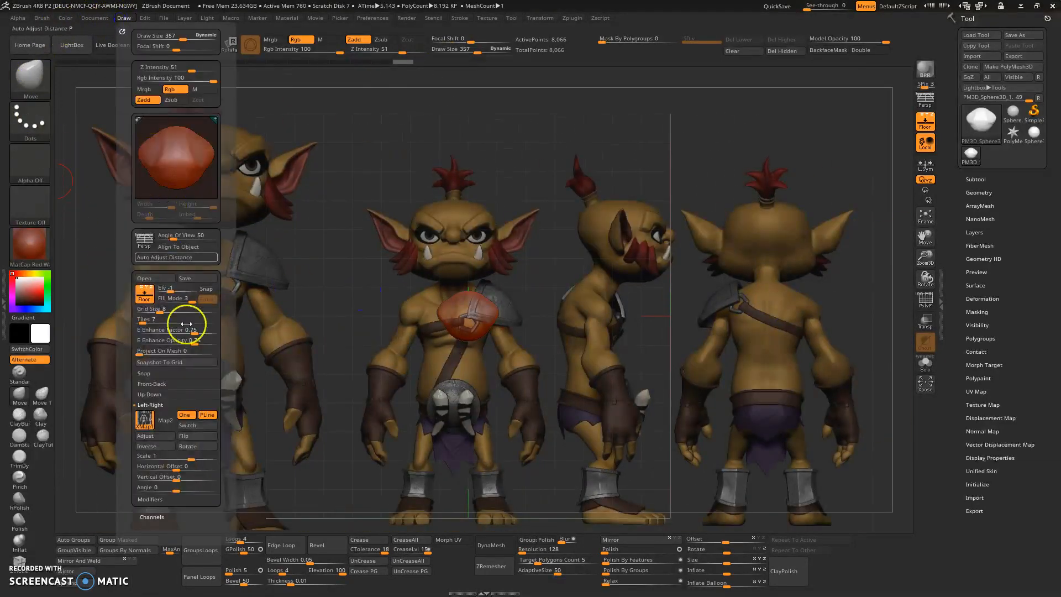
click(139, 425)
click(156, 572)
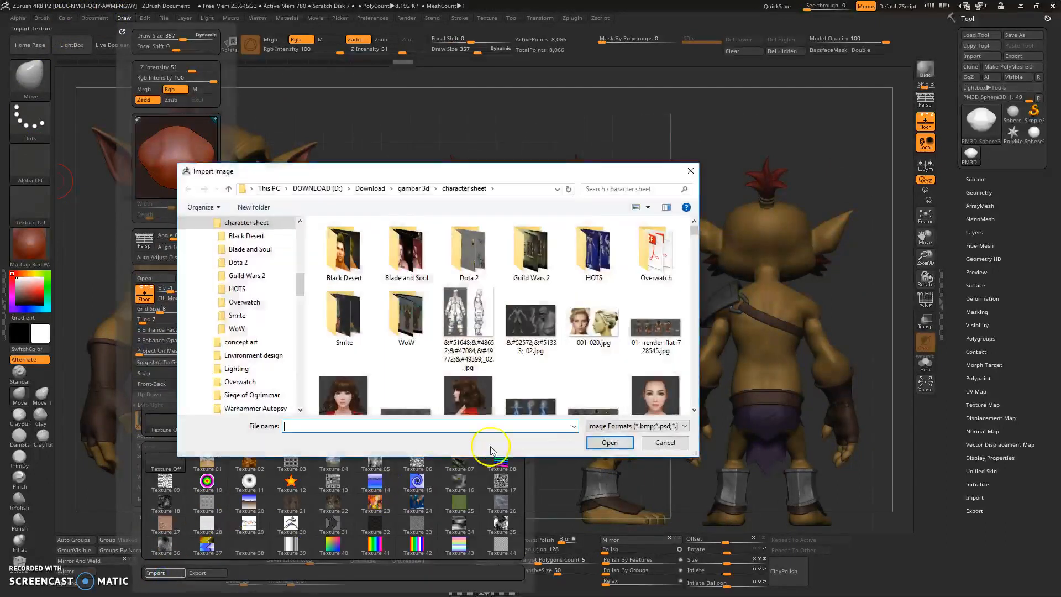
key(ctrl+v)
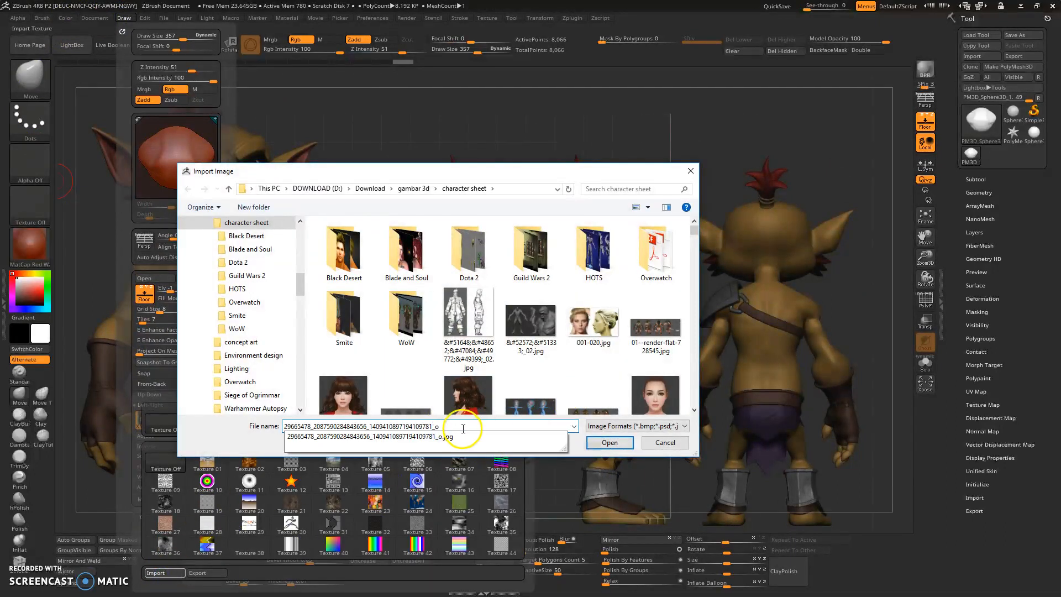
key(Return)
click(602, 311)
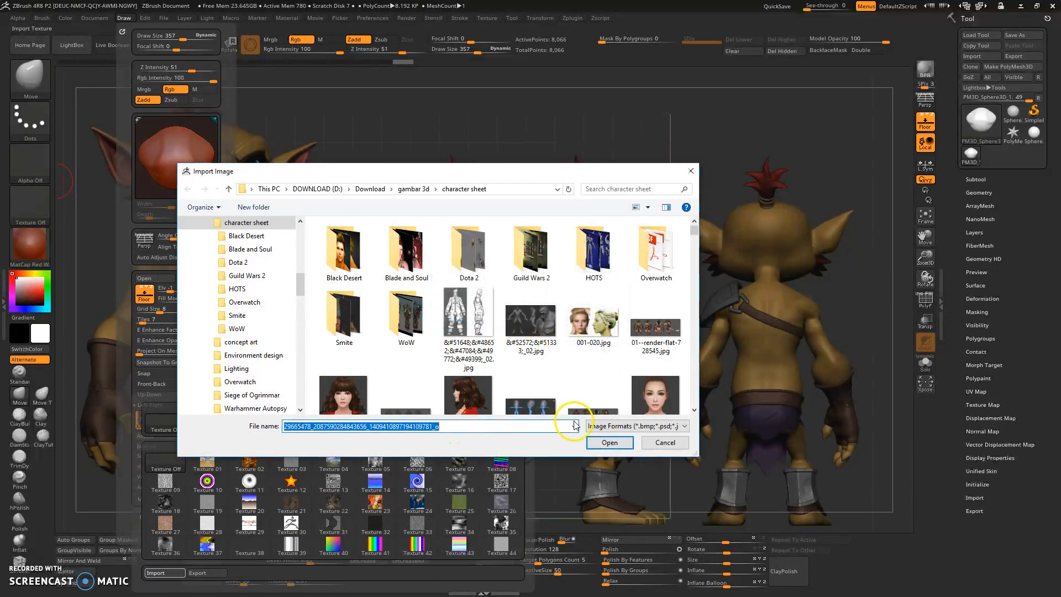
click(574, 426)
click(564, 437)
click(608, 442)
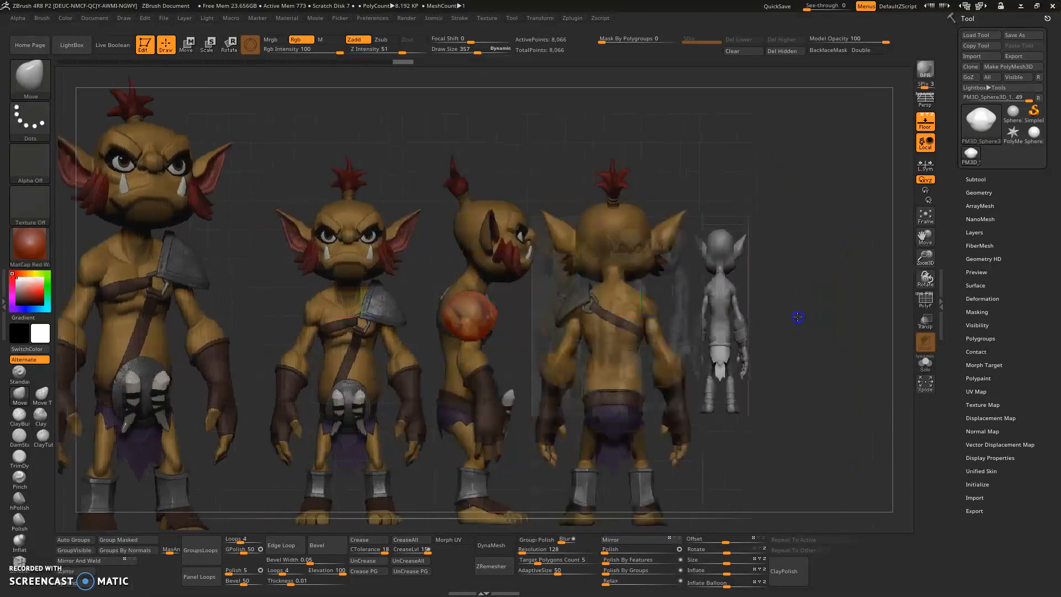
click(124, 18)
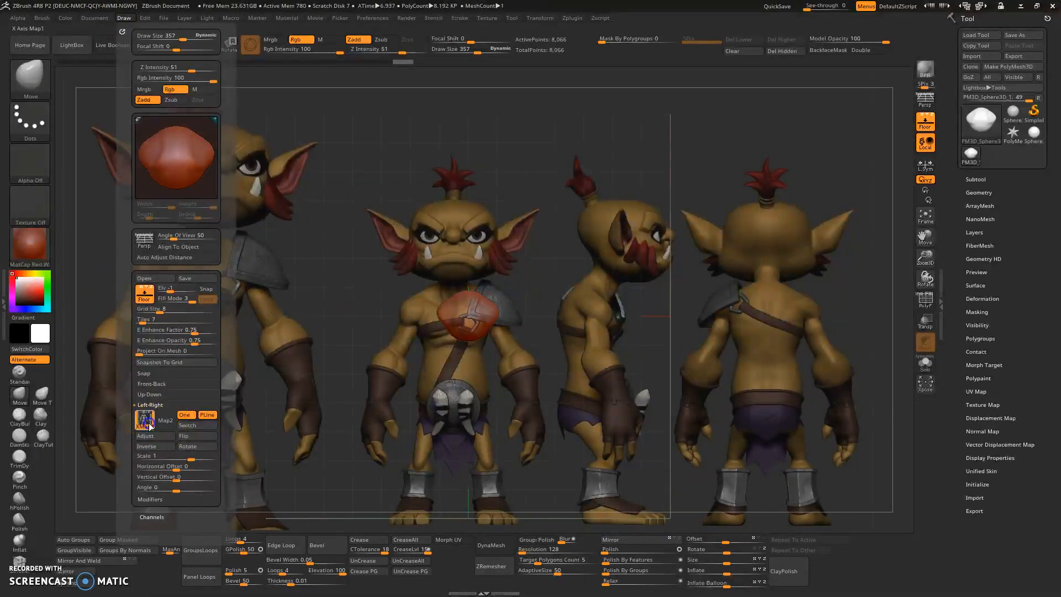
click(146, 421)
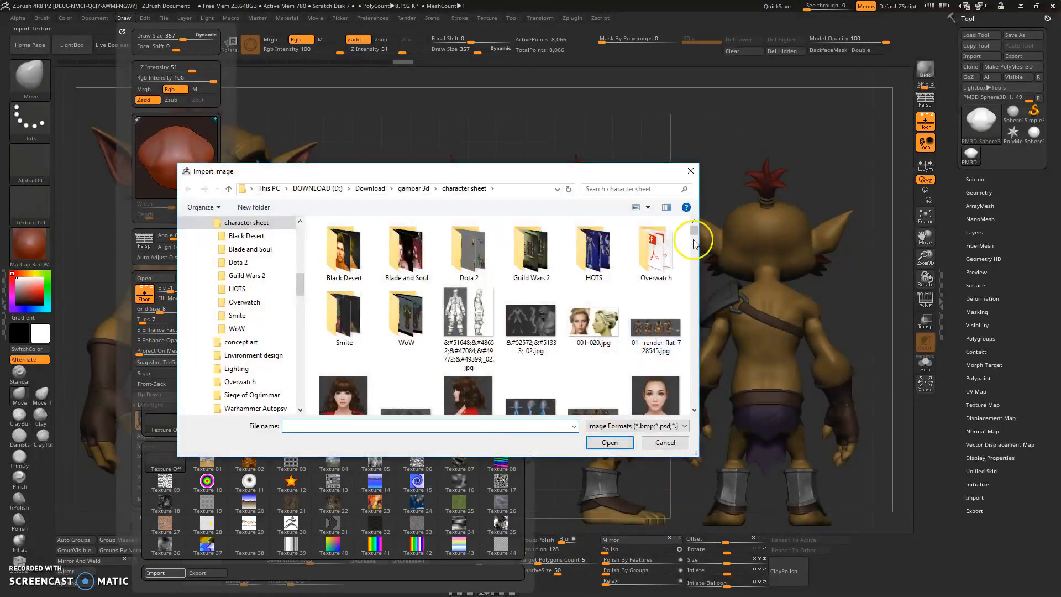
scroll(694, 268, down, 6)
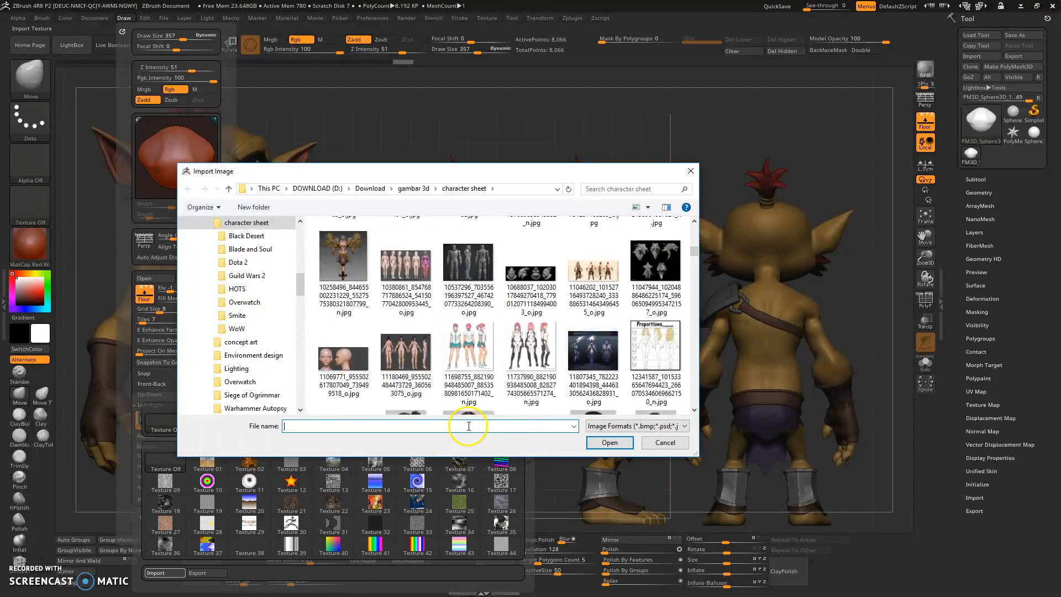
key(ctrl+v)
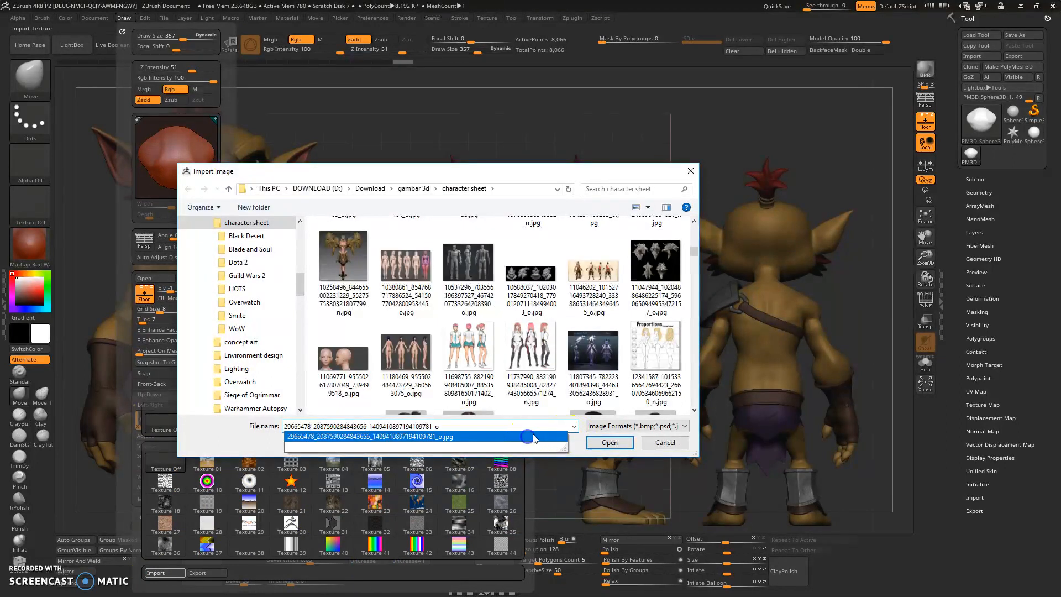
click(530, 440)
scroll(577, 354, down, 3)
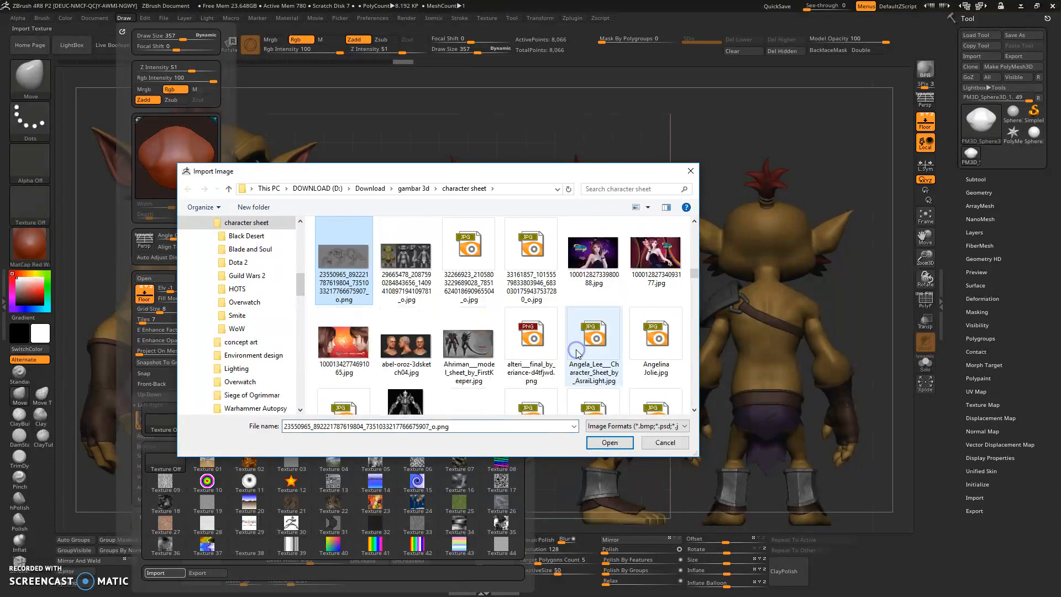
click(468, 269)
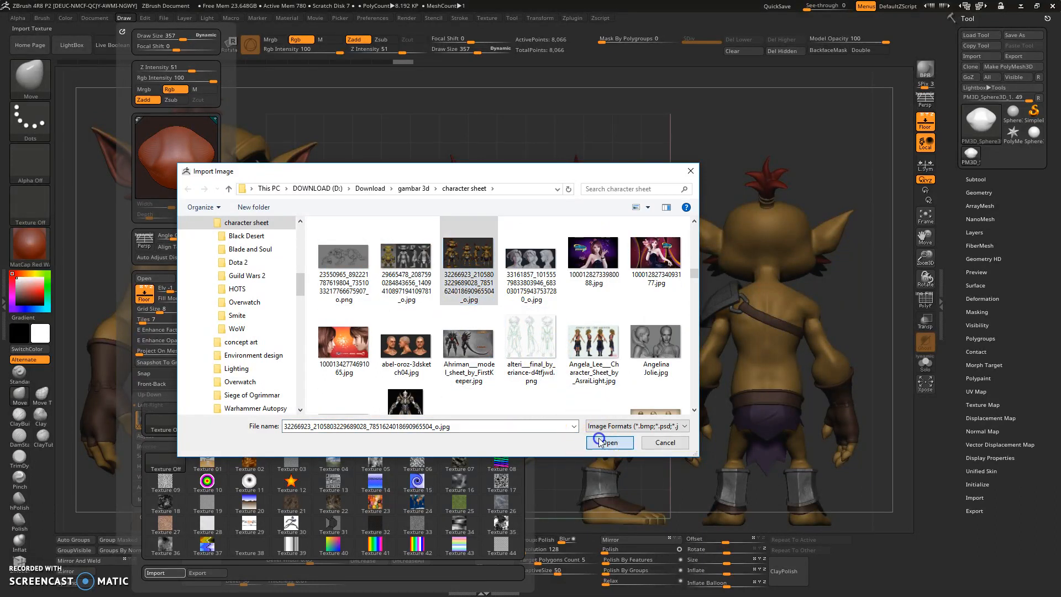
click(610, 442)
Set the Left-Right reference image's Scale to 2 so its size matches the Front-Back image.
alt+drag(772, 301, 787, 334)
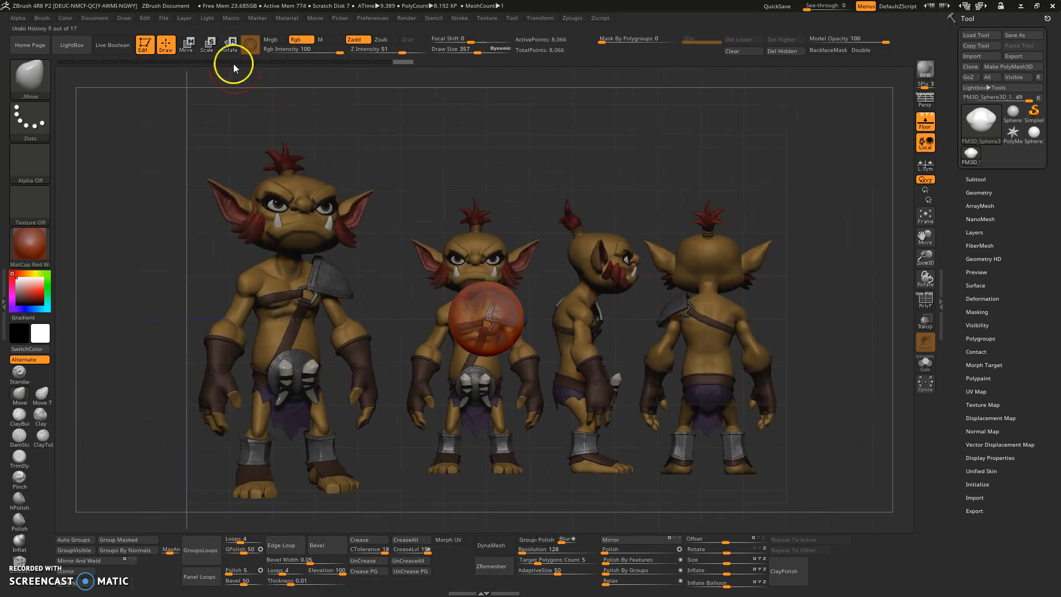
click(124, 20)
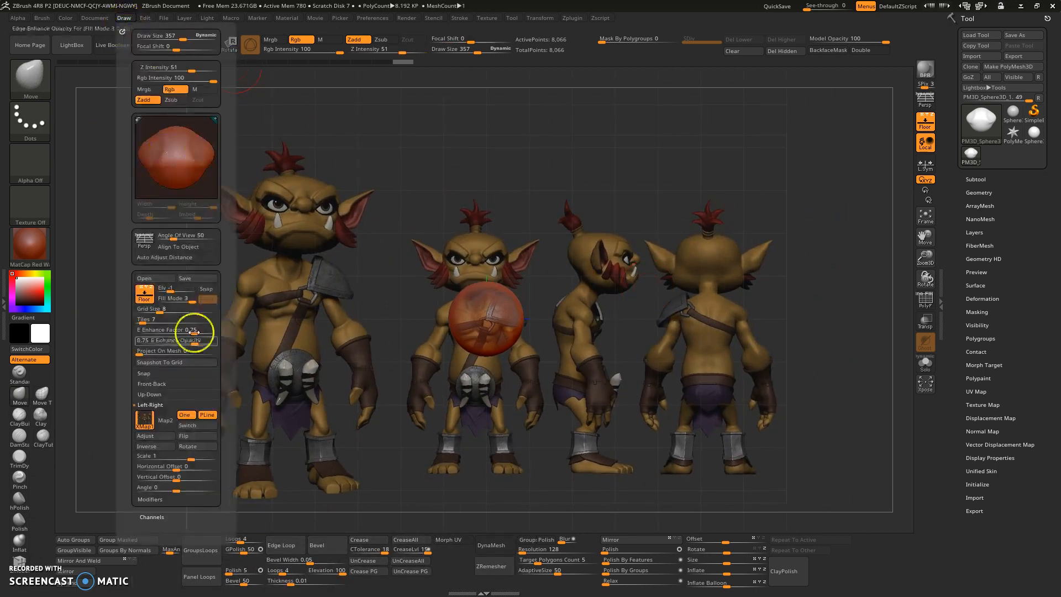
drag(190, 457, 214, 456)
drag(556, 317, 508, 317)
alt+drag(535, 282, 548, 312)
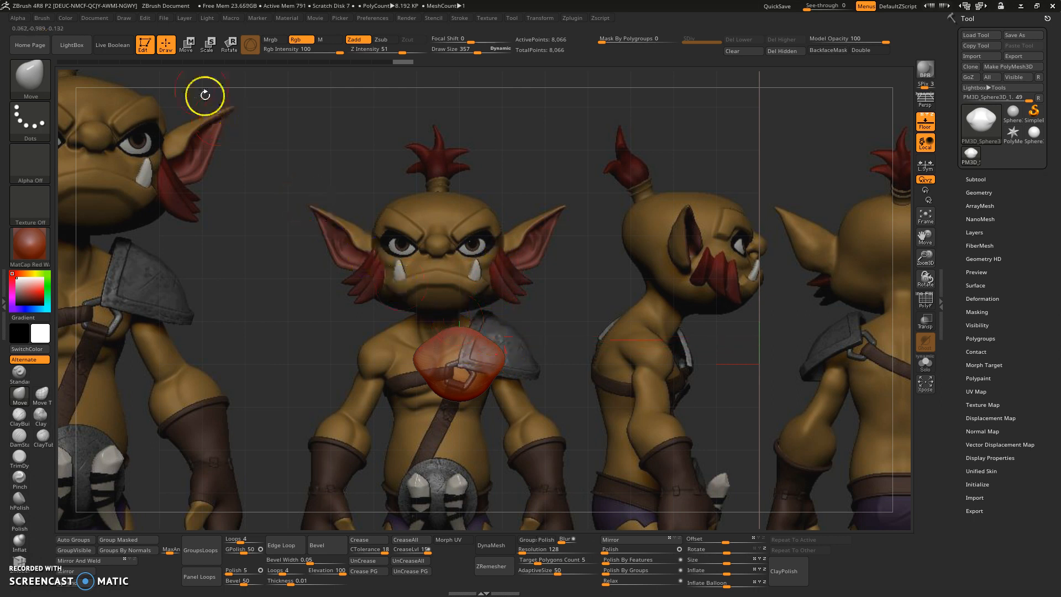
Set the Front-Back reference's Horizontal Offset to 0.07361 to centre the front-view goblin on the sphere, and check it from the side.
click(124, 18)
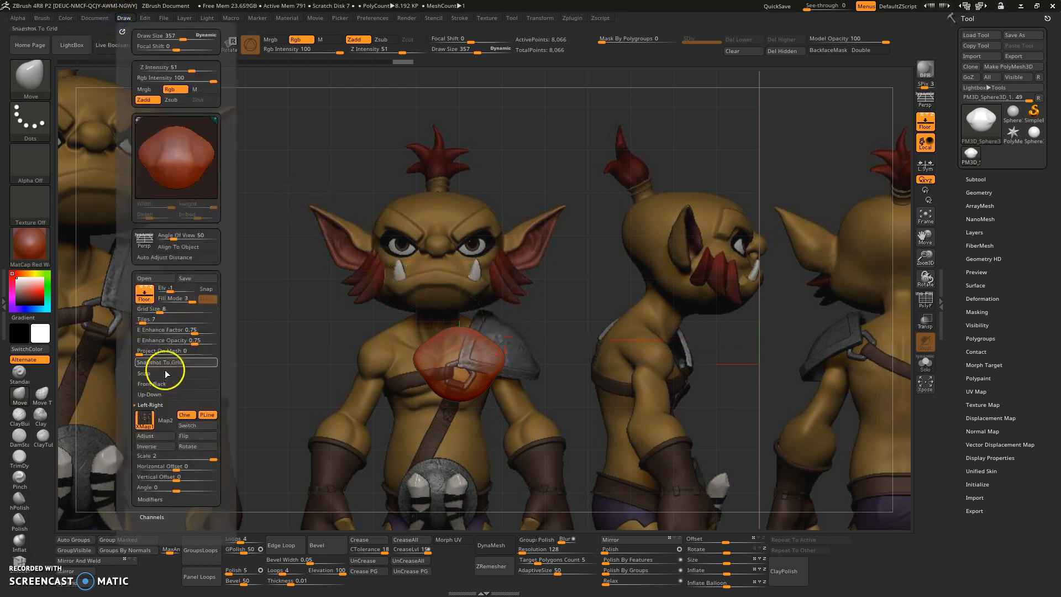
click(154, 386)
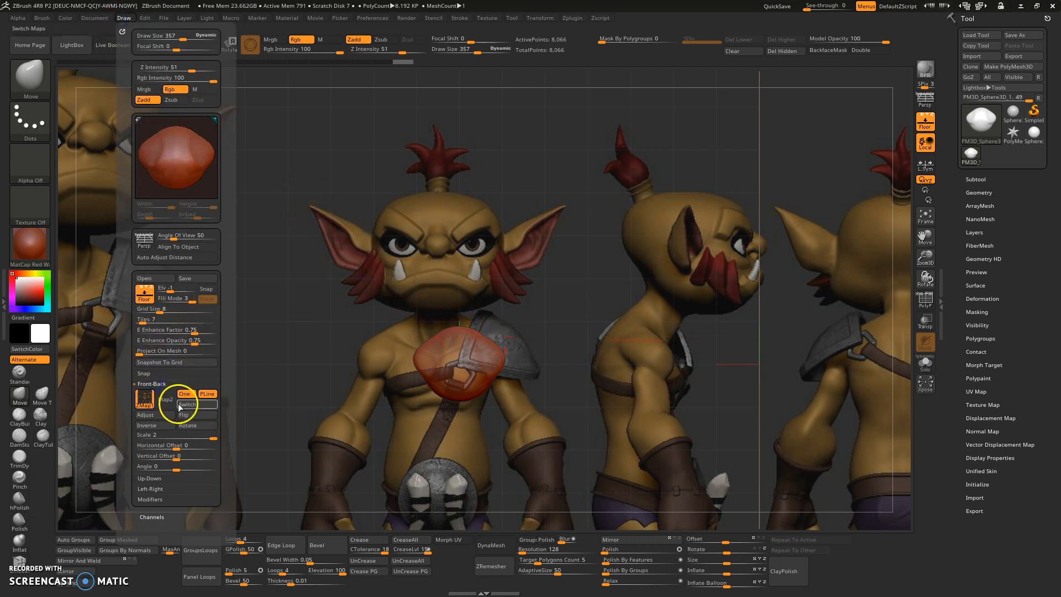
drag(173, 446, 188, 444)
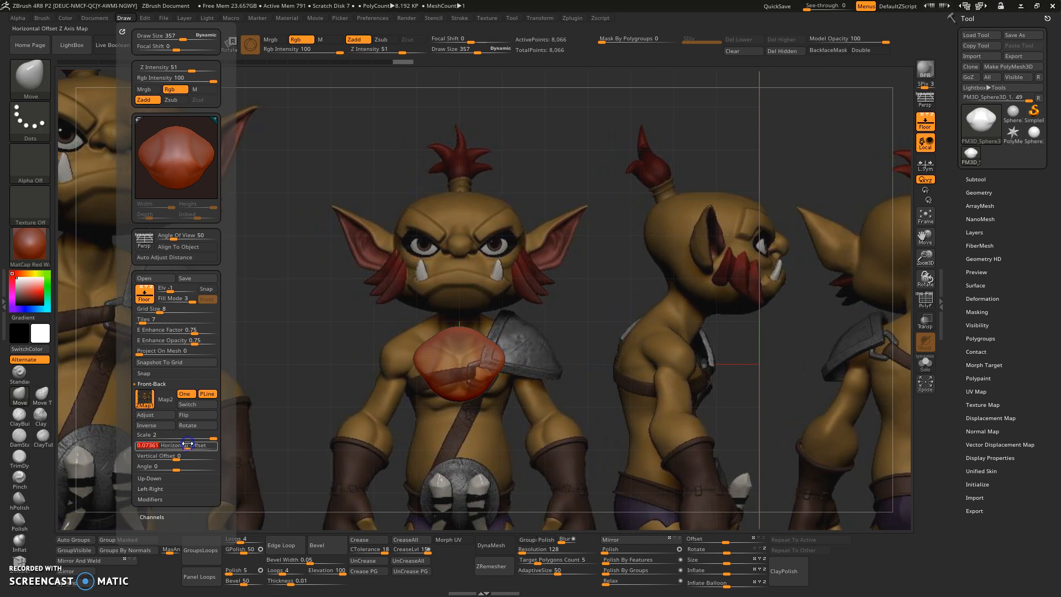
mouse_move(647, 342)
mouse_down()
mouse_move(778, 333)
mouse_move(738, 333)
mouse_up()
right_drag(738, 333, 566, 324)
drag(566, 324, 468, 334)
mouse_move(554, 354)
alt+right_down()
mouse_move(573, 356)
mouse_move(647, 454)
alt+right_up()
ctrl+right_drag(570, 275, 547, 266)
Set the Left-Right reference's Horizontal Offset to -0.8226 and Vertical Offset to 0.35628, placing the goblin's profile head over the sphere.
click(118, 21)
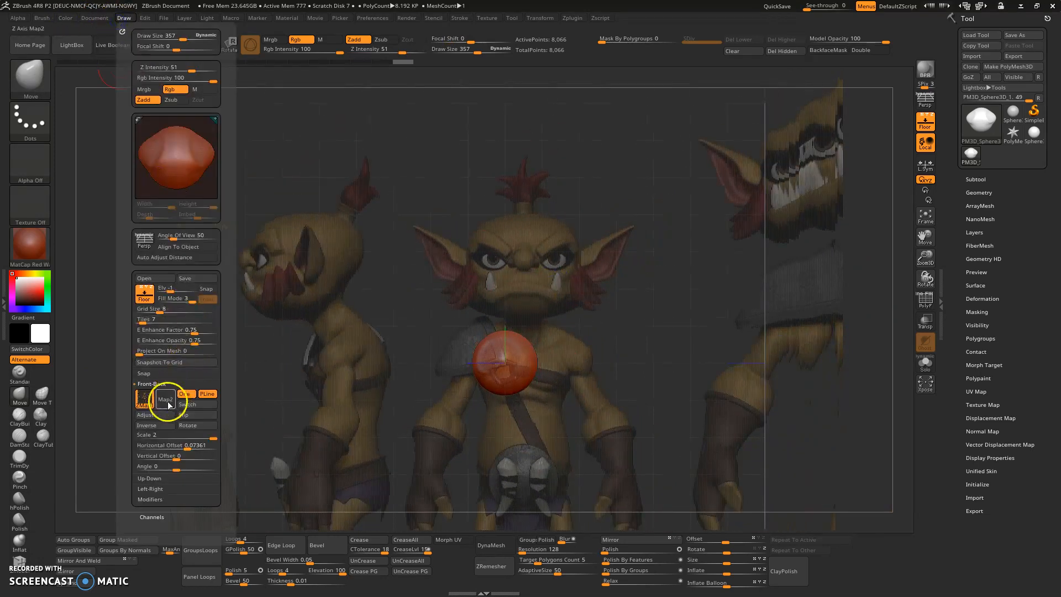
click(154, 486)
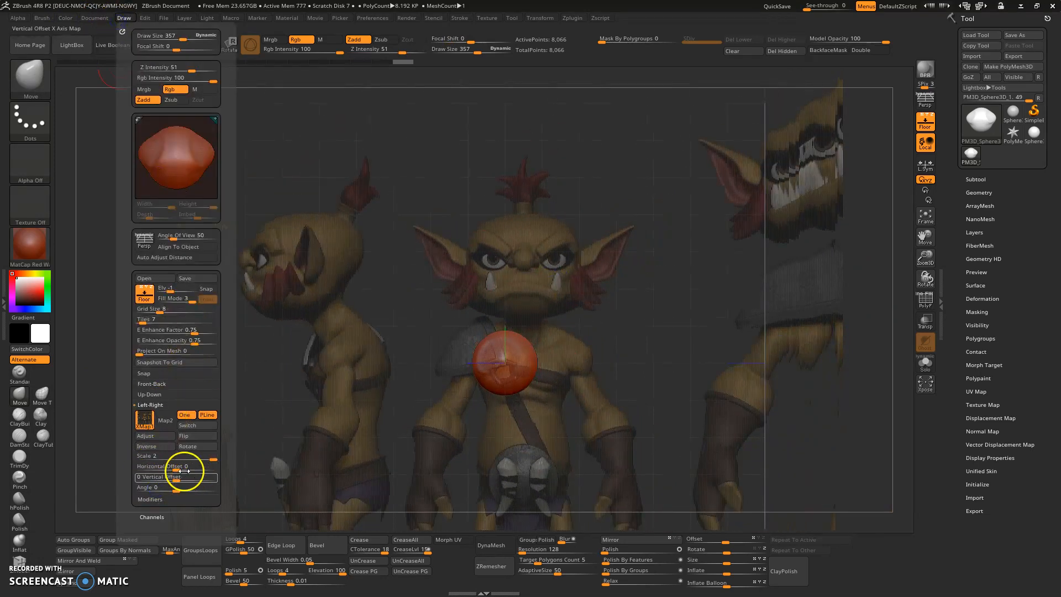
mouse_move(178, 467)
mouse_down()
mouse_move(119, 464)
mouse_move(204, 478)
mouse_up()
drag(195, 478, 143, 469)
drag(332, 287, 513, 293)
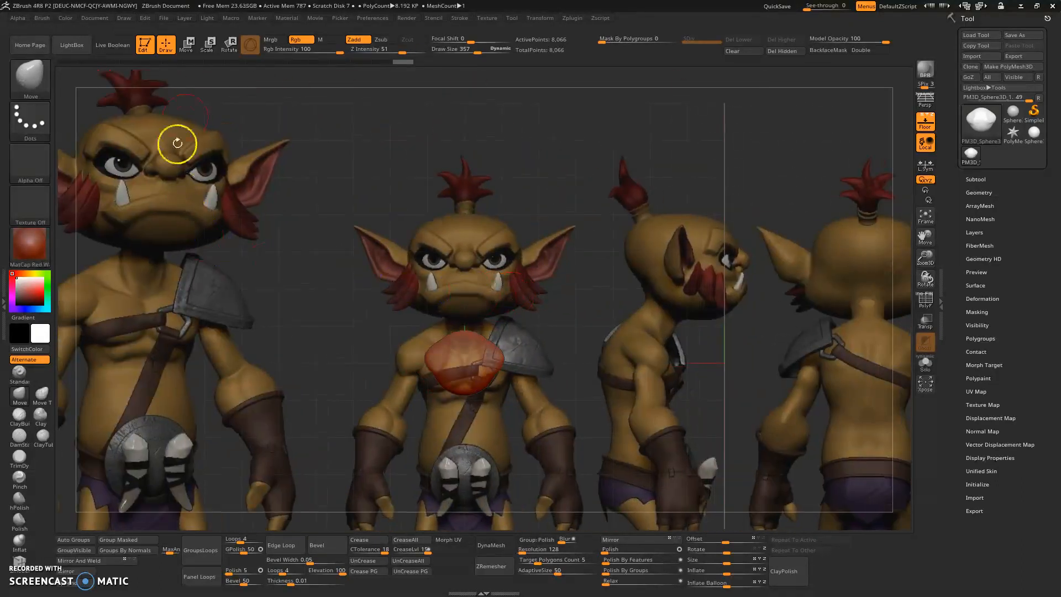
Adjust the Front-Back reference's Vertical Offset so the front-view goblin's head lies over the sphere at the profile's height.
click(124, 18)
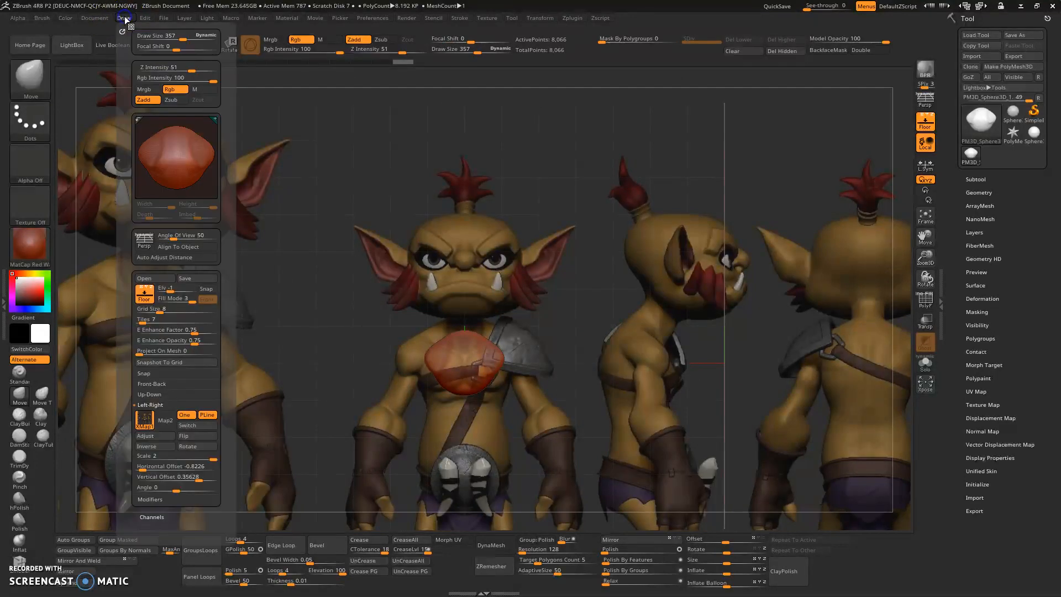
click(152, 384)
drag(178, 458, 199, 458)
mouse_move(586, 280)
mouse_down()
mouse_move(713, 243)
mouse_move(720, 260)
mouse_up()
mouse_move(636, 244)
mouse_down()
mouse_move(717, 276)
mouse_move(656, 326)
mouse_move(601, 338)
mouse_move(663, 407)
mouse_move(656, 311)
mouse_move(669, 365)
mouse_move(634, 284)
mouse_up()
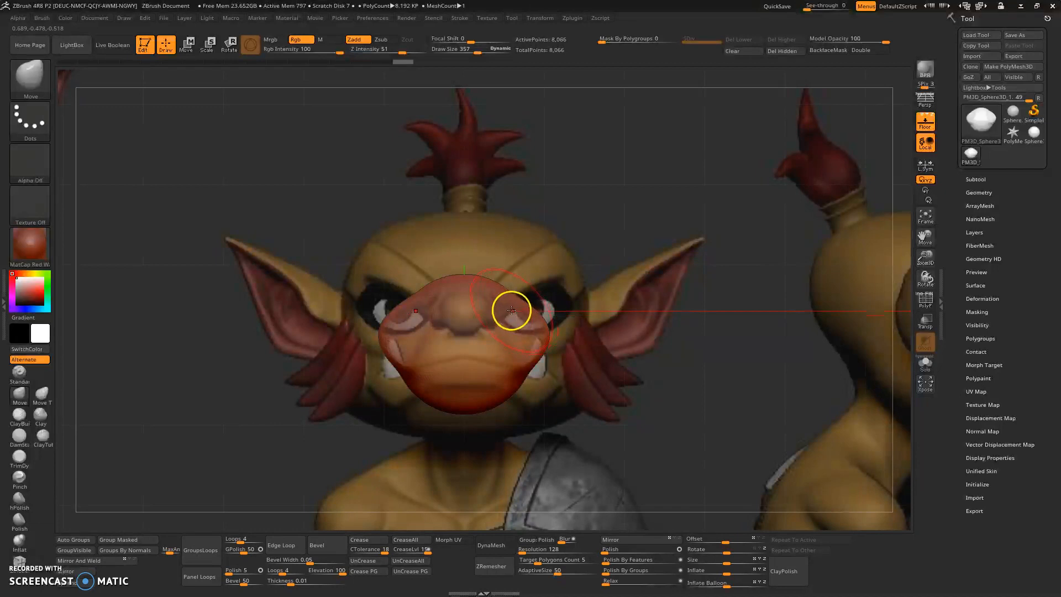
Apply the BasicMaterial2 material to the sphere and view it against the goblin's side profile.
click(45, 243)
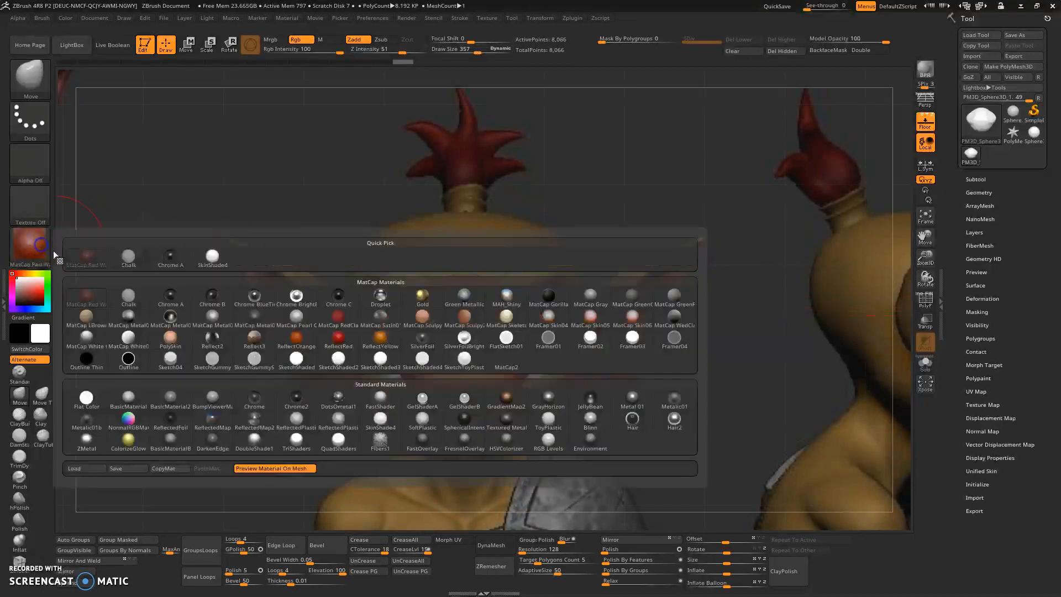
click(170, 398)
drag(578, 211, 542, 205)
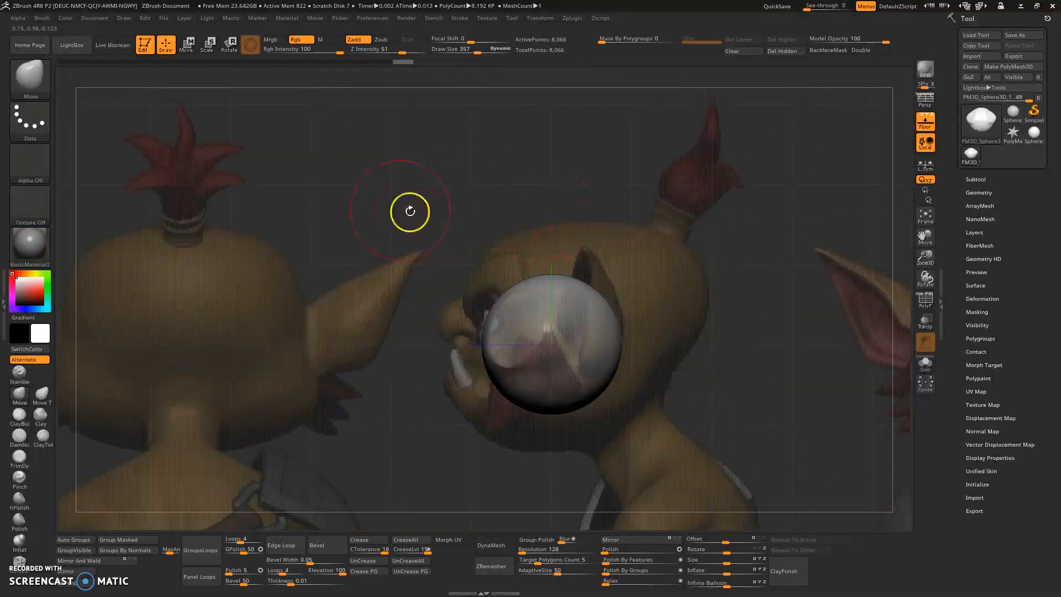
With the Move brush at Draw Size 514, pull the sphere's top, back and underside out towards the goblin's head profile.
key(space)
drag(601, 308, 662, 274)
drag(577, 284, 563, 227)
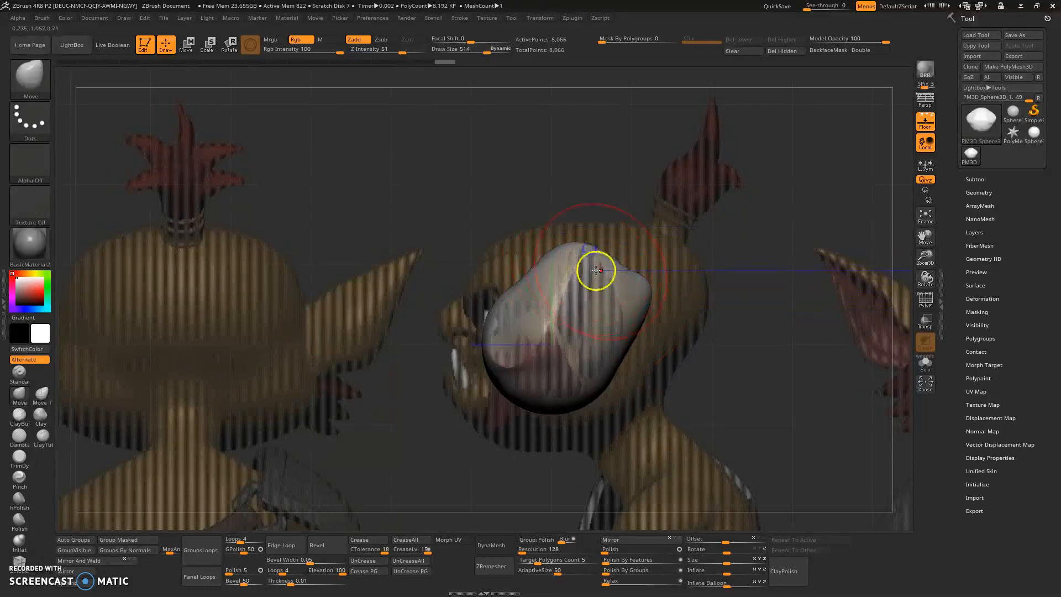
mouse_move(636, 326)
mouse_down()
mouse_move(650, 349)
mouse_move(641, 389)
mouse_up()
drag(589, 411, 595, 439)
drag(638, 351, 651, 331)
mouse_move(640, 279)
mouse_down()
mouse_move(652, 261)
mouse_move(618, 240)
mouse_up()
drag(667, 307, 682, 308)
From the front, pull the upper sides and crown of the mesh out towards the goblin's head outline.
drag(582, 187, 633, 177)
drag(567, 285, 548, 276)
drag(615, 234, 618, 218)
mouse_move(570, 254)
mouse_down()
mouse_move(540, 241)
mouse_move(564, 230)
mouse_up()
drag(542, 338, 549, 334)
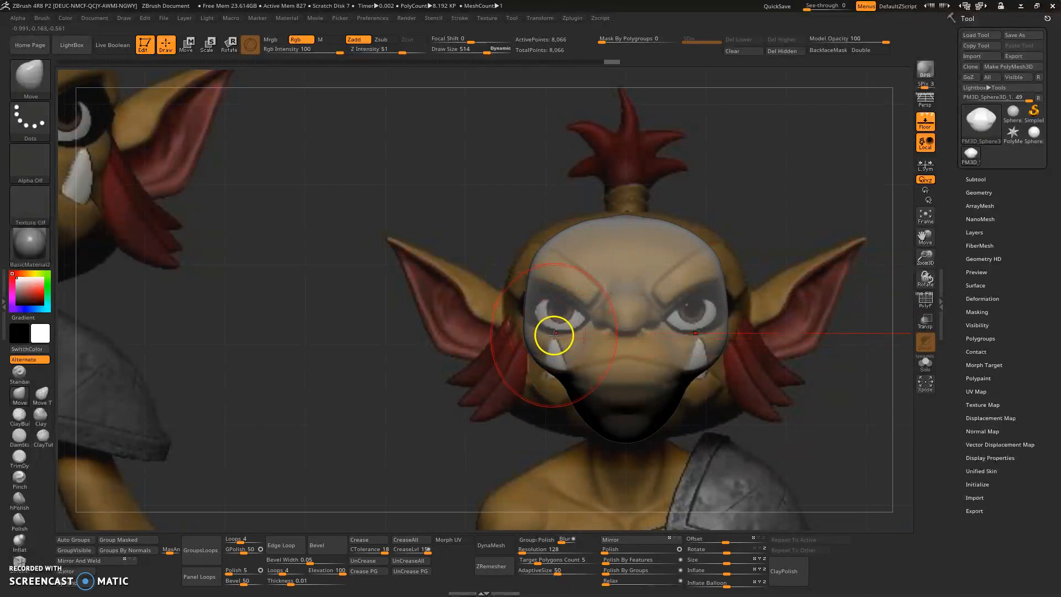
Enlarge the Move brush to Draw Size 711 and widen the head to the front reference's cheeks and crown.
key(space)
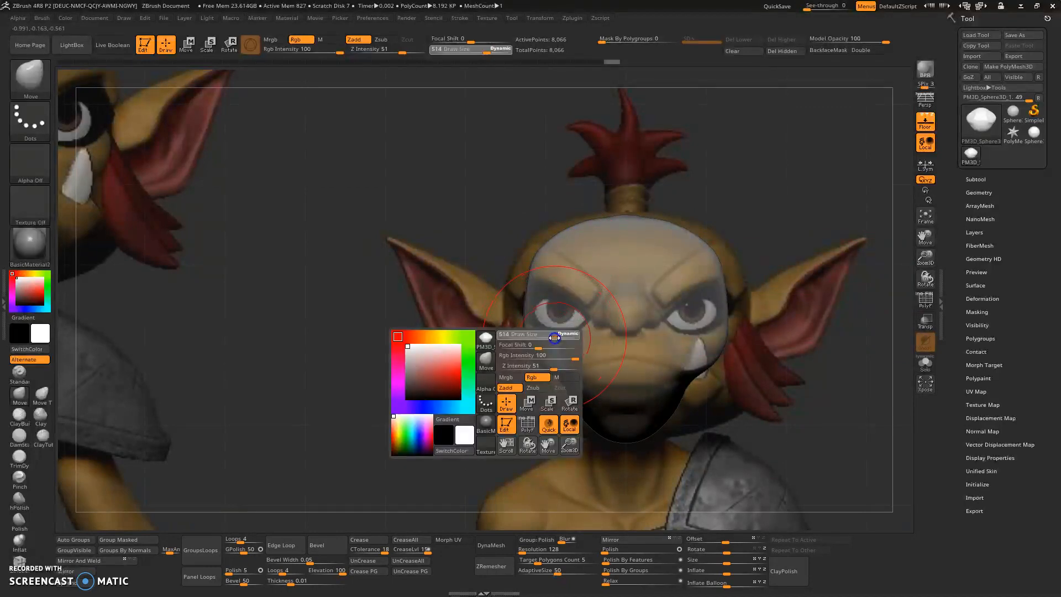
mouse_move(560, 338)
mouse_down()
mouse_move(568, 338)
mouse_move(559, 374)
mouse_move(521, 423)
mouse_up()
drag(528, 300, 509, 291)
drag(579, 240, 582, 231)
drag(627, 232, 623, 227)
drag(713, 249, 669, 147)
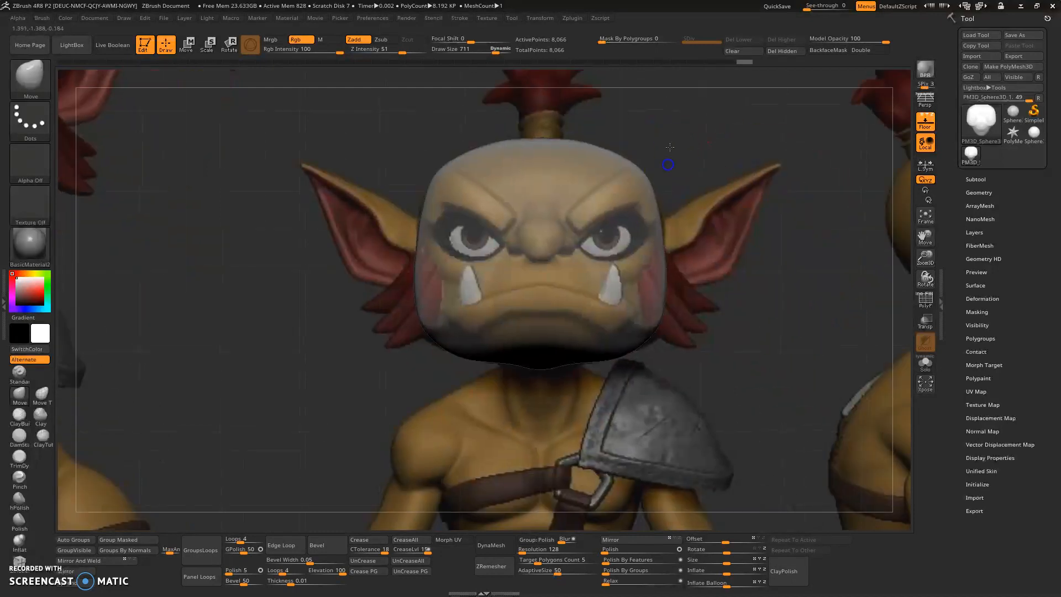
mouse_move(678, 251)
mouse_down()
mouse_move(608, 227)
mouse_move(635, 214)
mouse_up()
mouse_move(500, 217)
mouse_down()
mouse_move(463, 216)
mouse_move(476, 176)
mouse_up()
From the side, move the back of the skull, jaw, forehead and crown to follow the goblin's profile.
drag(648, 181, 672, 218)
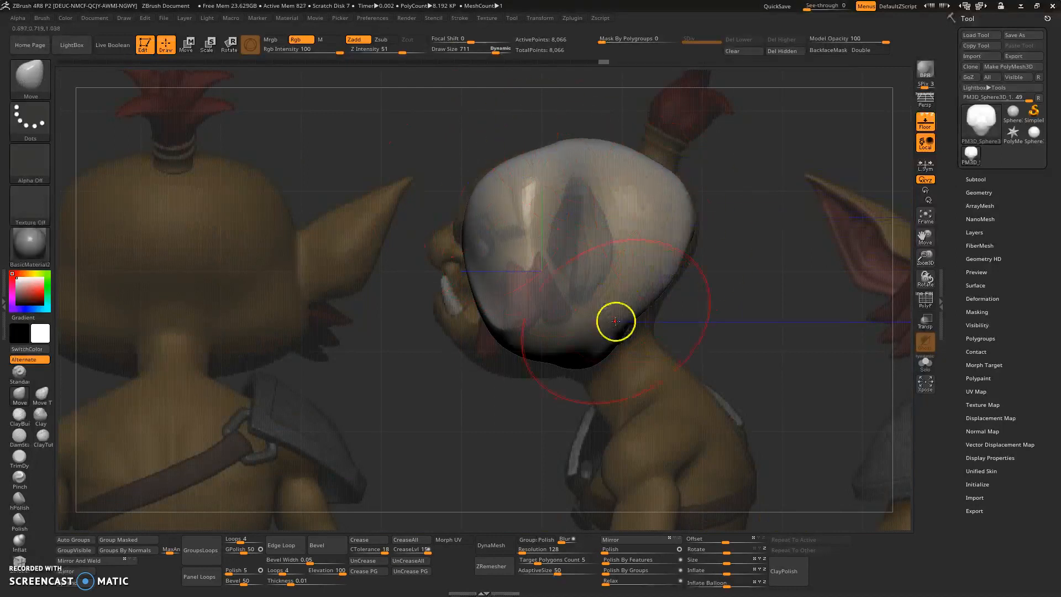
drag(668, 294, 675, 292)
drag(683, 244, 695, 240)
mouse_move(499, 334)
mouse_down()
mouse_move(485, 346)
mouse_move(520, 369)
mouse_move(553, 369)
mouse_move(452, 334)
mouse_move(444, 283)
mouse_up()
drag(473, 205, 481, 199)
drag(563, 150, 563, 159)
Hide the floor grid with its reference images and turn the head mesh to see its form.
mouse_move(522, 128)
mouse_down()
mouse_move(576, 128)
mouse_move(641, 159)
mouse_up()
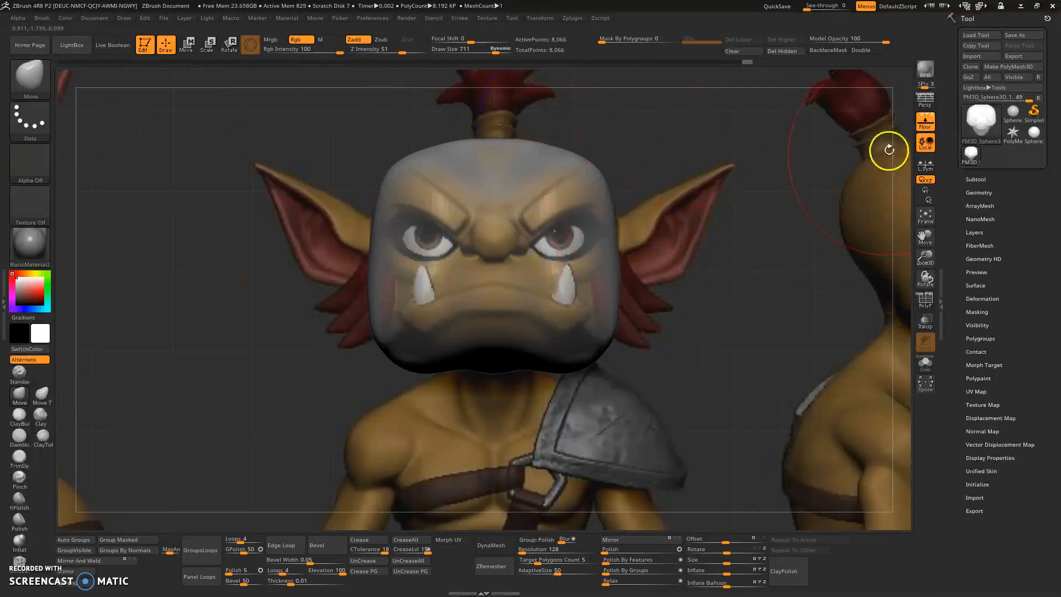
click(925, 120)
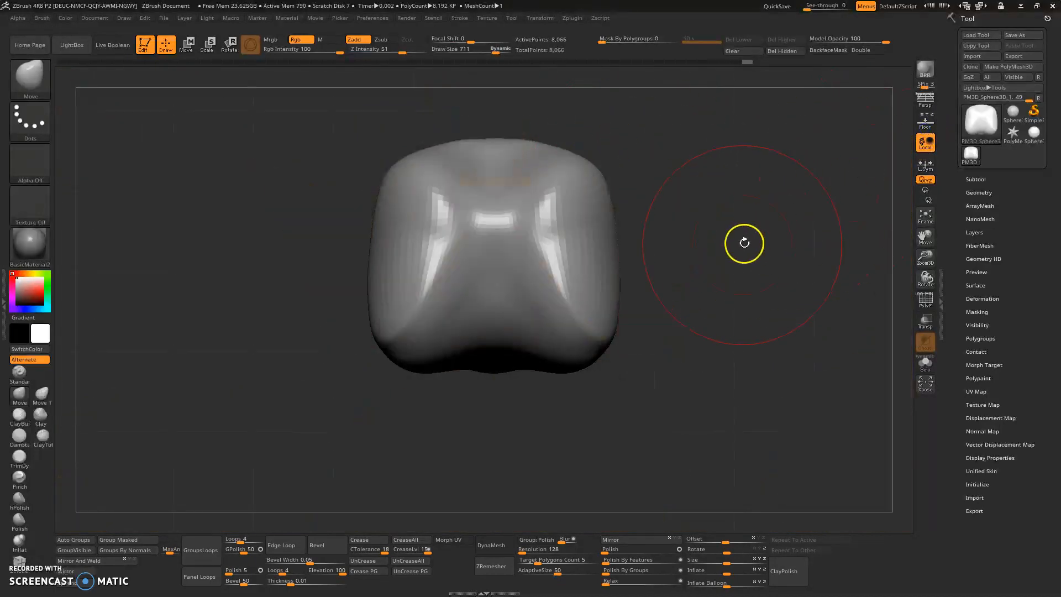
drag(724, 253, 668, 304)
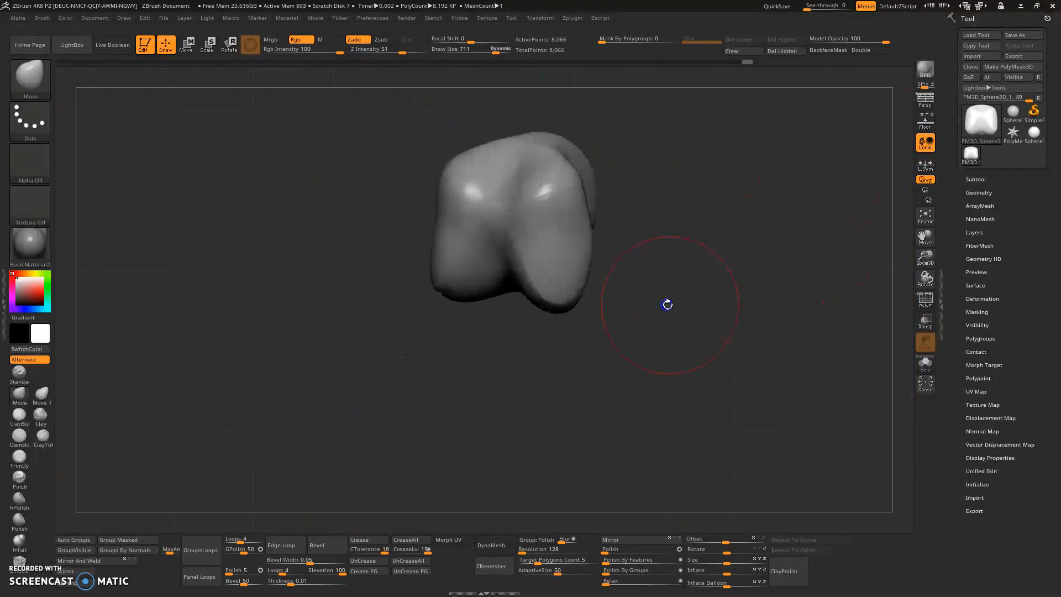
Reshape the lower part of the head with the Move brush and smooth the hollow on its underside.
drag(649, 211, 530, 350)
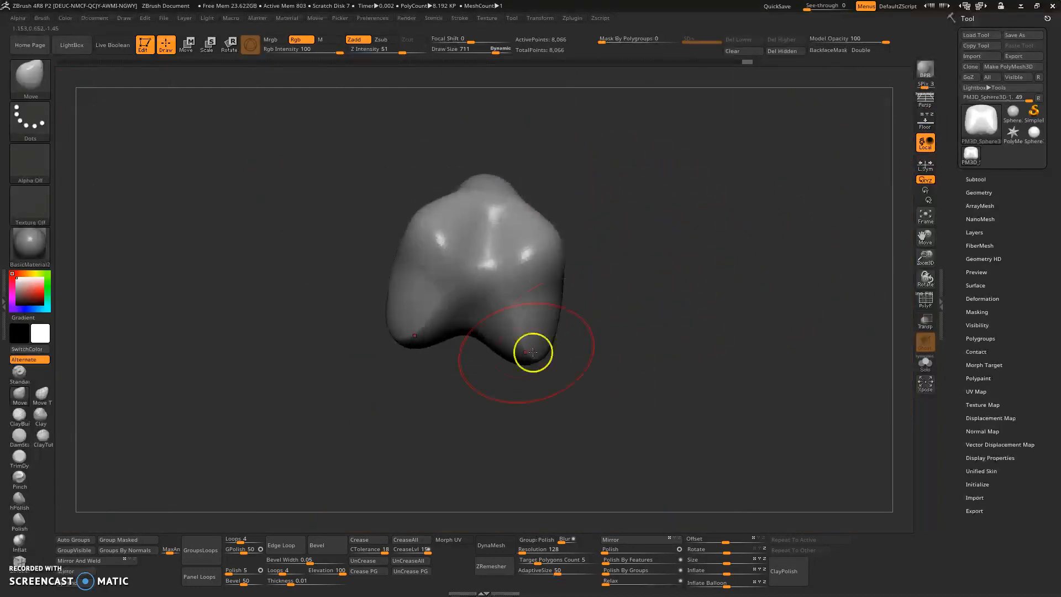
drag(602, 301, 580, 306)
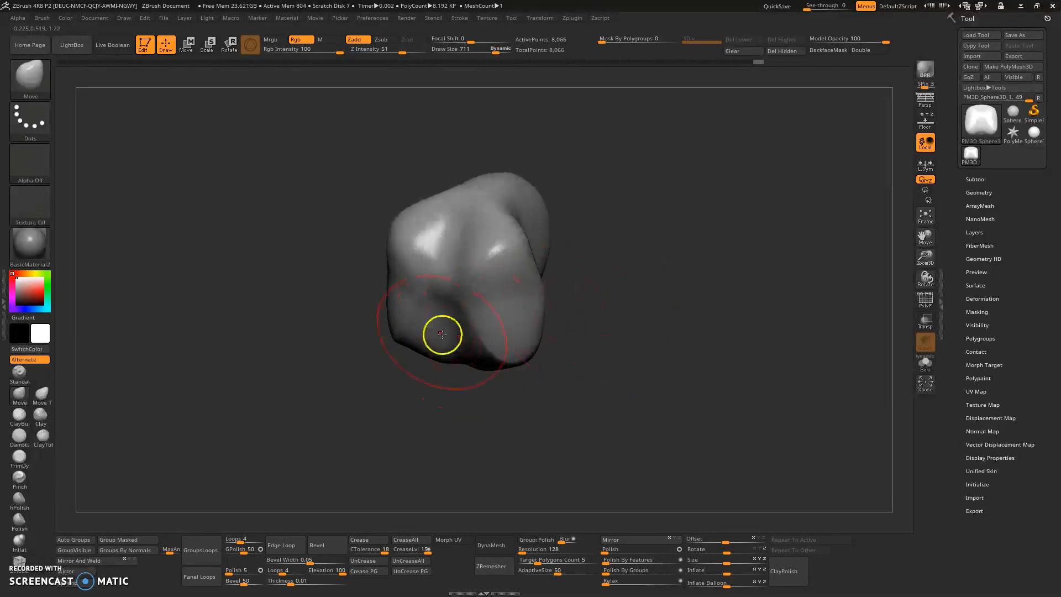
mouse_move(609, 241)
mouse_down()
mouse_move(616, 275)
mouse_move(640, 284)
mouse_move(638, 306)
mouse_move(573, 275)
mouse_up()
mouse_move(480, 315)
shift+mouse_down()
mouse_move(456, 319)
mouse_move(486, 280)
shift+mouse_up()
mouse_move(557, 226)
mouse_down()
mouse_move(575, 230)
mouse_move(575, 255)
mouse_move(564, 251)
mouse_move(581, 252)
mouse_move(569, 236)
mouse_move(523, 259)
mouse_up()
drag(554, 235, 572, 232)
drag(600, 246, 628, 234)
drag(440, 183, 425, 178)
Round out the remaining uneven areas of the head with Move strokes and smooth its surface.
mouse_move(445, 185)
mouse_down()
mouse_move(426, 185)
mouse_move(435, 200)
mouse_up()
drag(599, 188, 601, 154)
drag(576, 271, 588, 282)
mouse_move(621, 305)
mouse_down()
mouse_move(618, 258)
mouse_move(542, 270)
mouse_move(574, 313)
mouse_move(581, 351)
mouse_move(613, 286)
mouse_move(611, 299)
mouse_move(640, 327)
mouse_up()
drag(685, 286, 663, 318)
mouse_move(643, 255)
shift+mouse_down()
mouse_move(651, 267)
mouse_move(643, 225)
shift+mouse_up()
drag(597, 231, 595, 219)
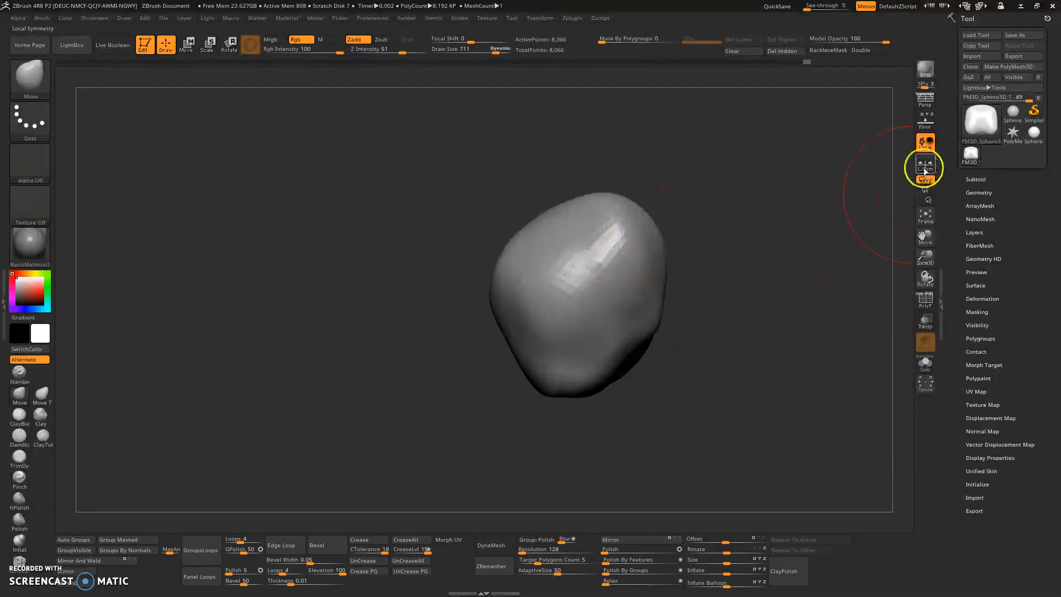
click(926, 149)
click(926, 147)
click(925, 125)
drag(747, 203, 777, 190)
click(925, 142)
click(919, 126)
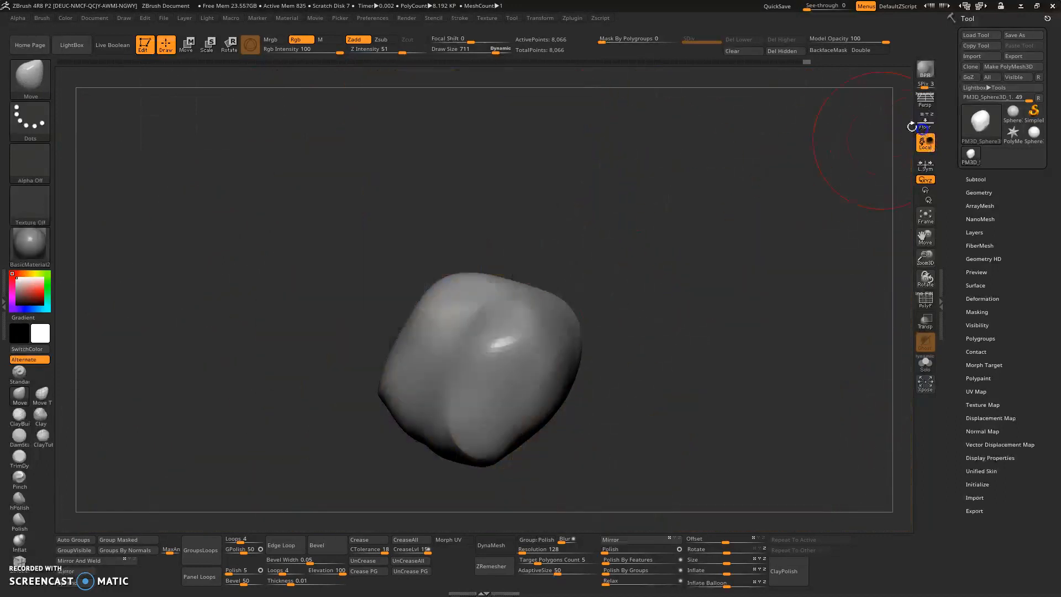
Smooth the uneven areas of the head's surface and show the floor grid's reference images again from the front.
drag(648, 217, 620, 254)
drag(436, 360, 449, 350)
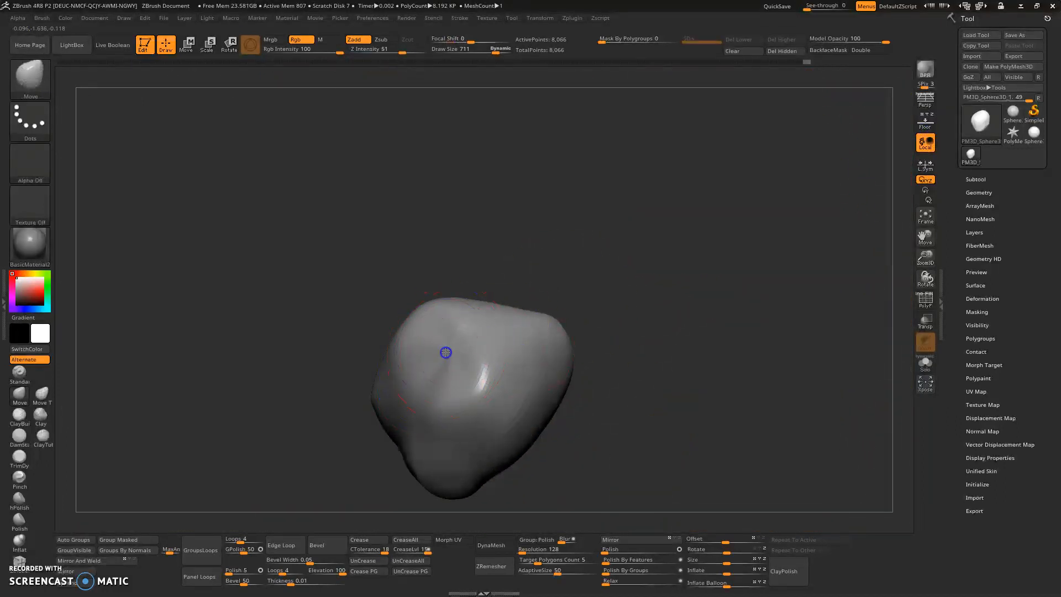
mouse_move(481, 287)
mouse_down()
mouse_move(518, 255)
mouse_move(514, 270)
mouse_move(555, 171)
mouse_move(536, 194)
mouse_up()
mouse_move(488, 359)
shift+mouse_down()
mouse_move(473, 388)
mouse_move(486, 402)
shift+mouse_up()
mouse_move(575, 246)
mouse_down()
mouse_move(585, 235)
mouse_move(576, 229)
mouse_move(639, 173)
mouse_move(623, 163)
mouse_move(636, 176)
mouse_up()
click(919, 130)
drag(672, 223, 731, 223)
alt+drag(546, 213, 594, 282)
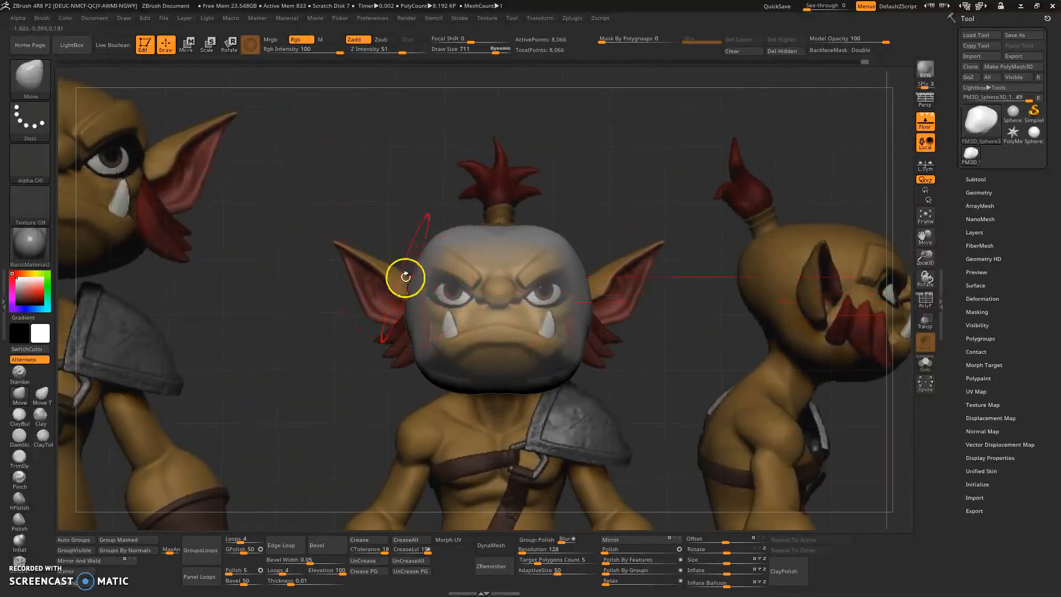
Insert a mirrored pair of Sphere 32 meshes with the IMM Primitives brush over the goblin's ears on both sides of the head.
click(34, 83)
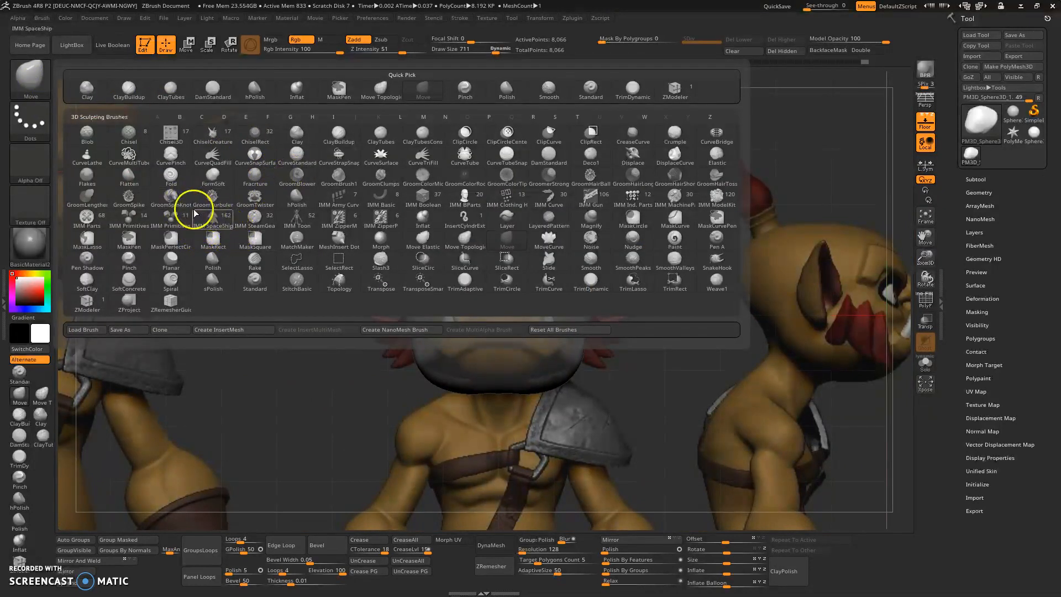
mouse_move(203, 216)
key(i)
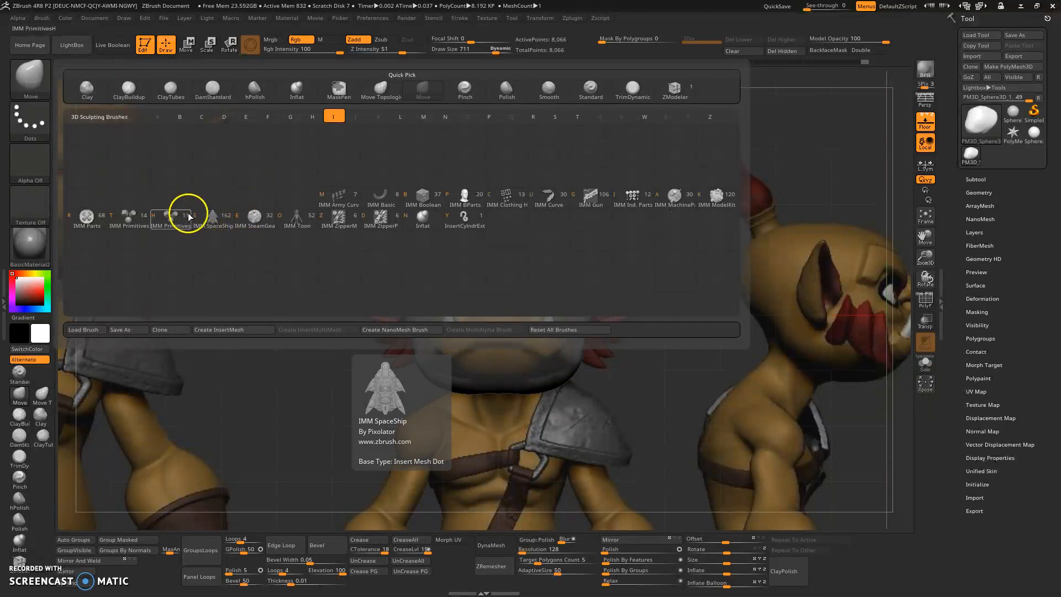
click(128, 221)
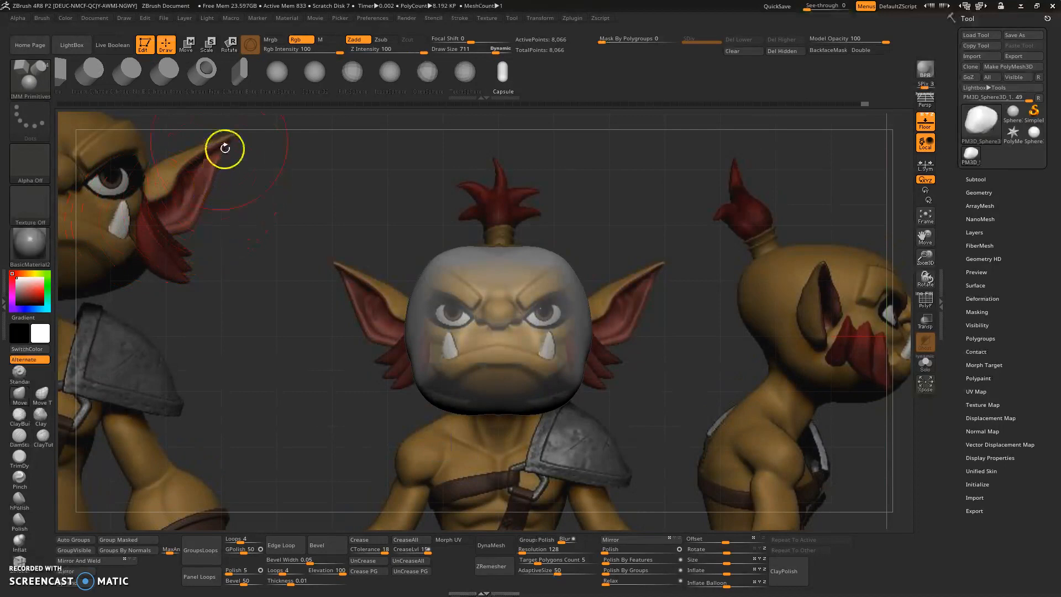
click(320, 79)
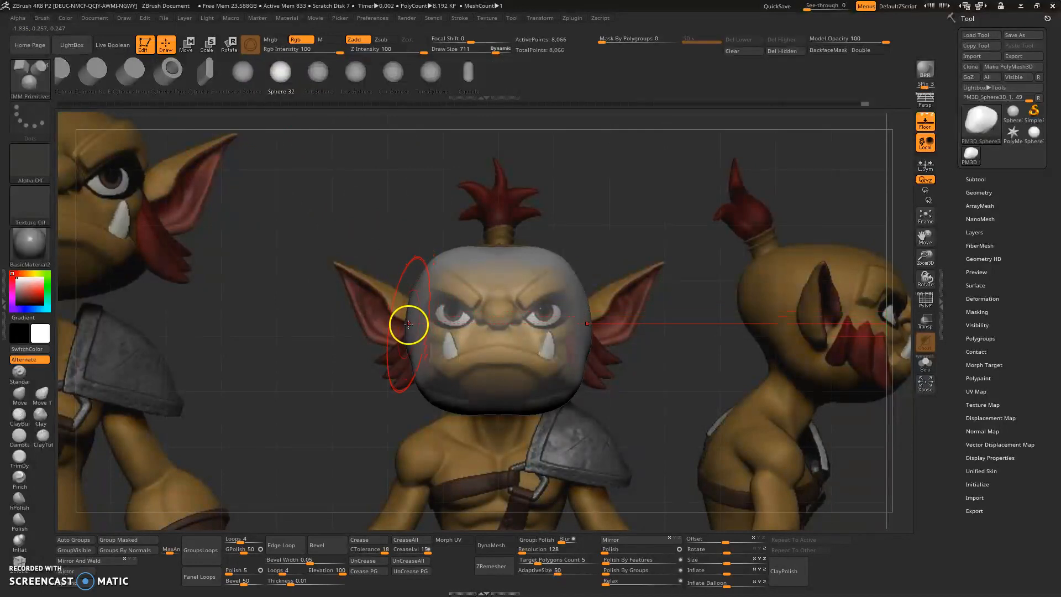
drag(405, 321, 392, 290)
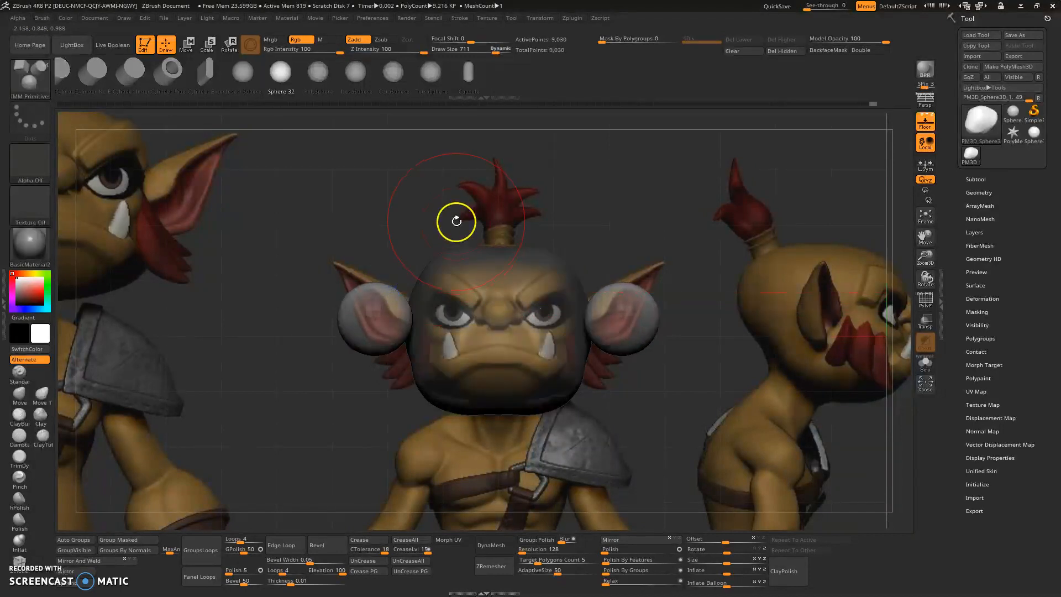
mouse_move(565, 205)
right_down()
mouse_move(542, 204)
mouse_move(570, 206)
right_up()
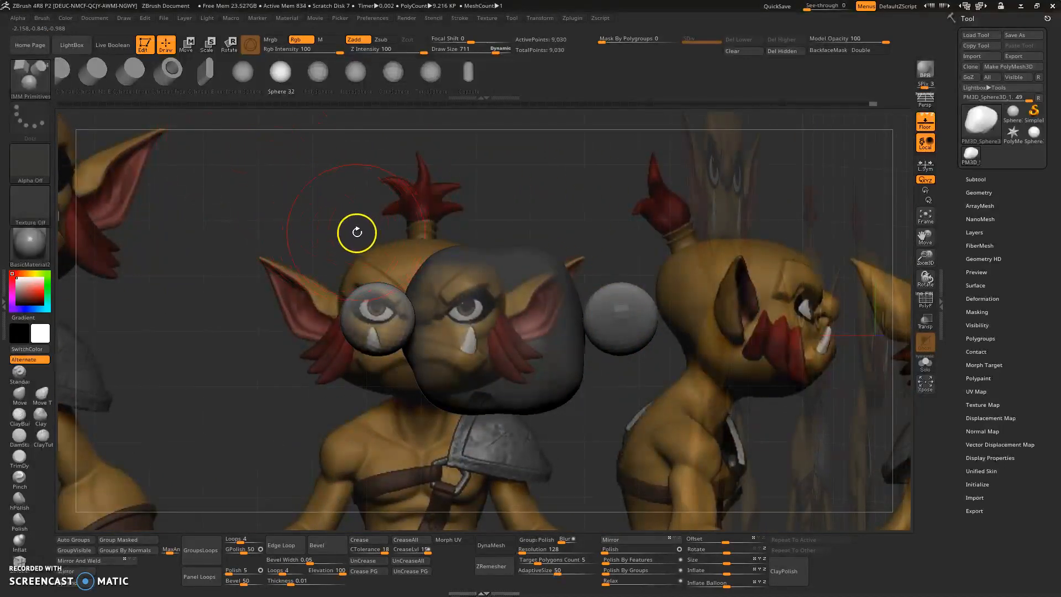
right_drag(357, 245, 355, 237)
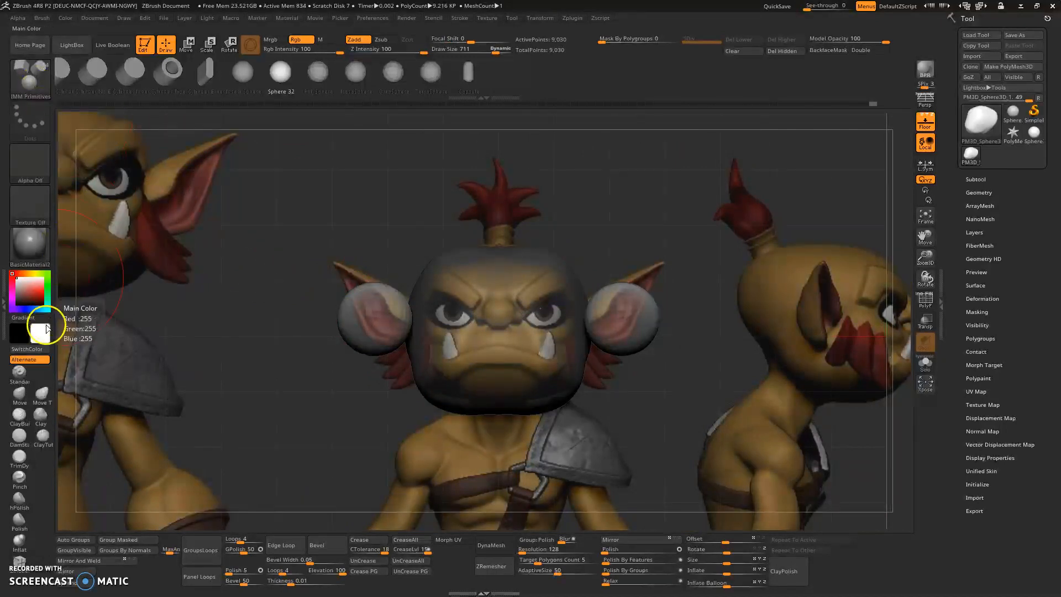
Pull the ear spheres up and outward with the Move brush toward the pointed ear tips of the front reference.
click(19, 393)
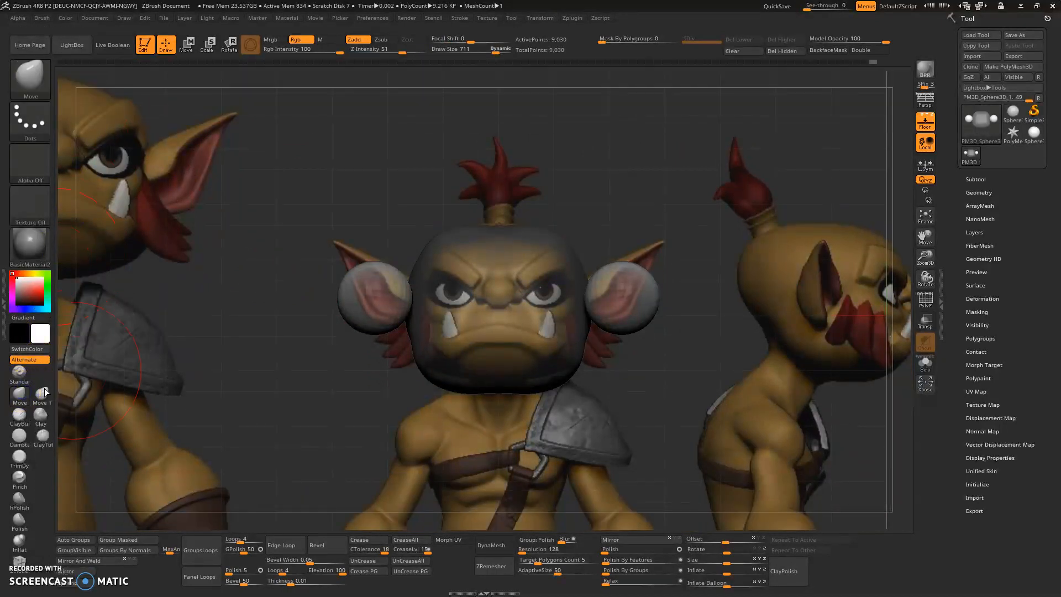
mouse_move(324, 293)
mouse_down()
mouse_move(356, 273)
mouse_move(339, 235)
mouse_up()
mouse_move(334, 290)
mouse_down()
mouse_move(355, 284)
mouse_move(351, 295)
mouse_up()
mouse_move(471, 234)
mouse_down()
mouse_move(502, 253)
mouse_move(501, 242)
mouse_up()
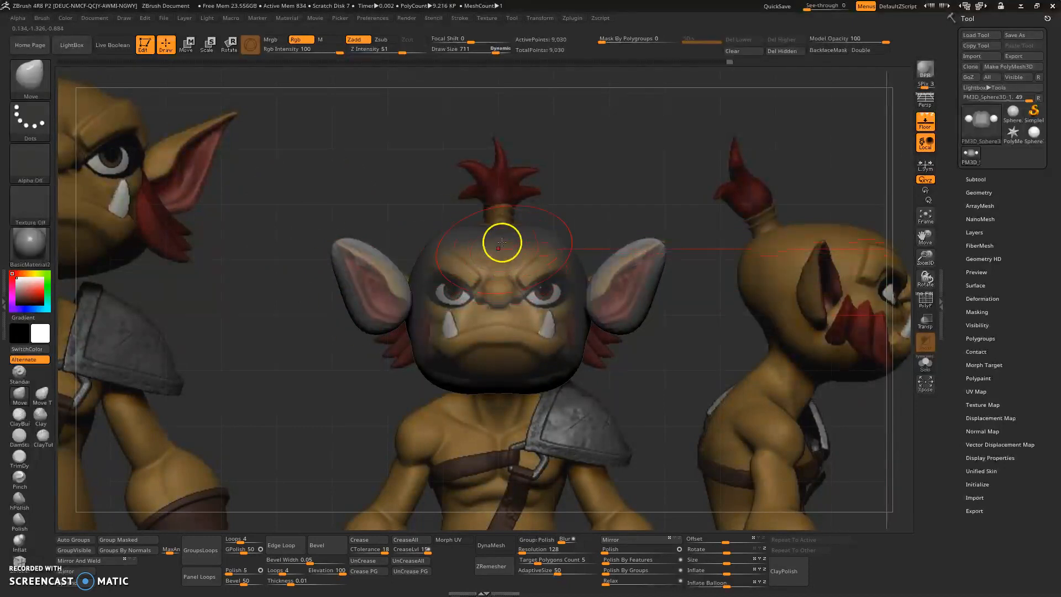
drag(340, 297, 355, 294)
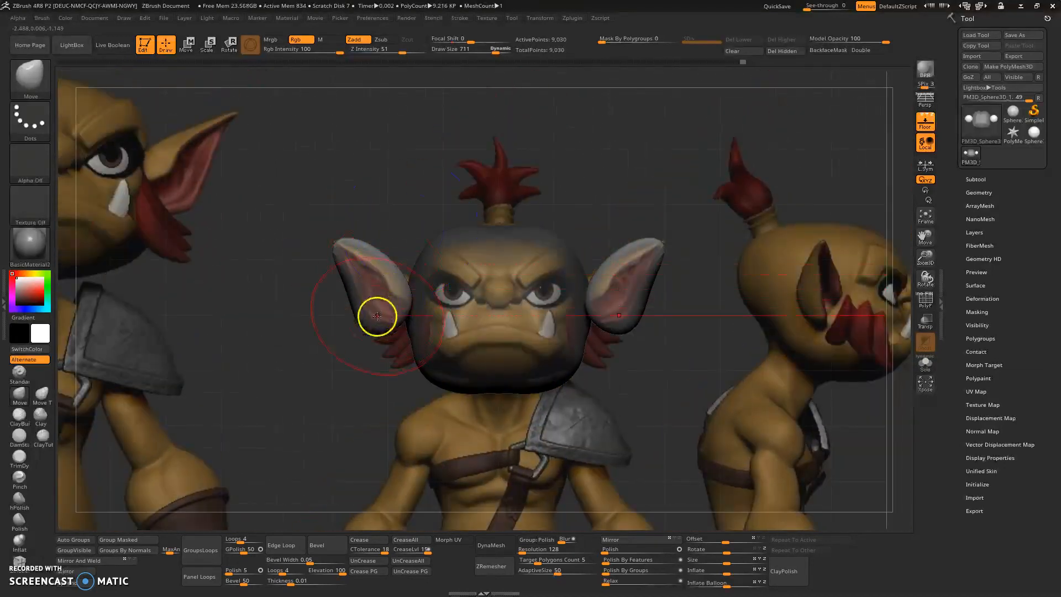
Refine the lower and inner edges of the ears against the front reference and smooth their surface.
mouse_move(377, 315)
mouse_down()
mouse_move(396, 316)
mouse_move(386, 323)
mouse_up()
drag(393, 281, 370, 257)
mouse_move(421, 197)
mouse_down()
mouse_move(413, 209)
mouse_move(421, 202)
mouse_up()
mouse_move(372, 269)
shift+mouse_down()
mouse_move(362, 268)
mouse_move(385, 297)
shift+mouse_up()
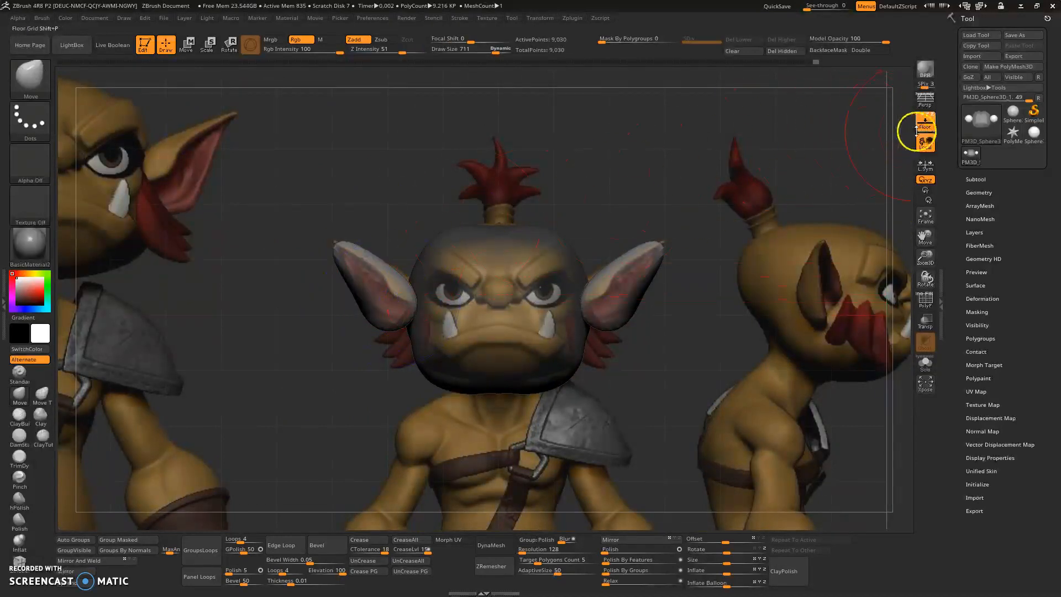
click(925, 120)
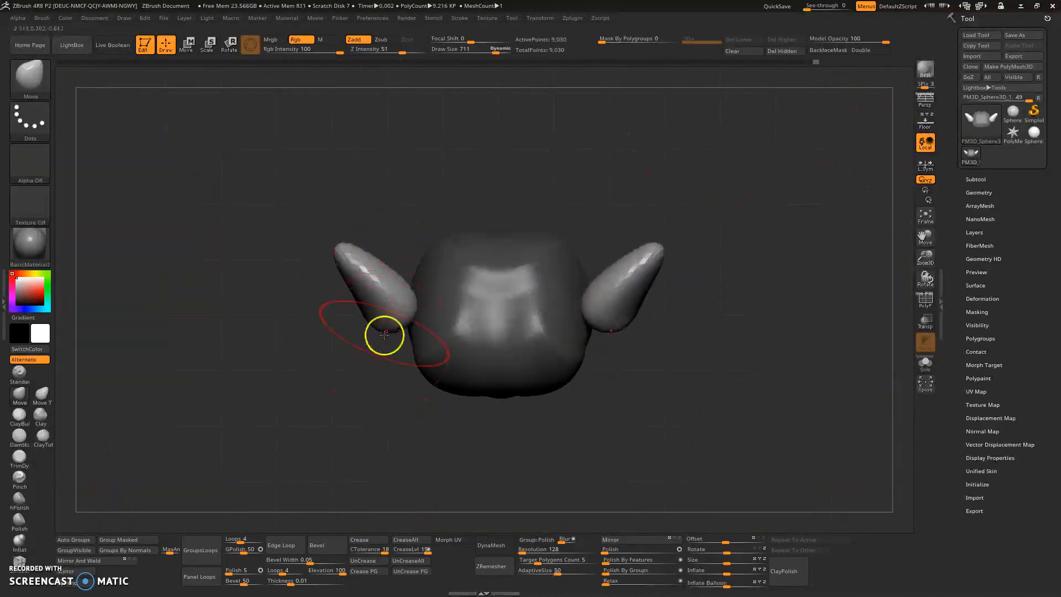
shift+drag(383, 331, 400, 331)
mouse_move(421, 216)
mouse_down()
mouse_move(495, 213)
mouse_move(440, 220)
mouse_up()
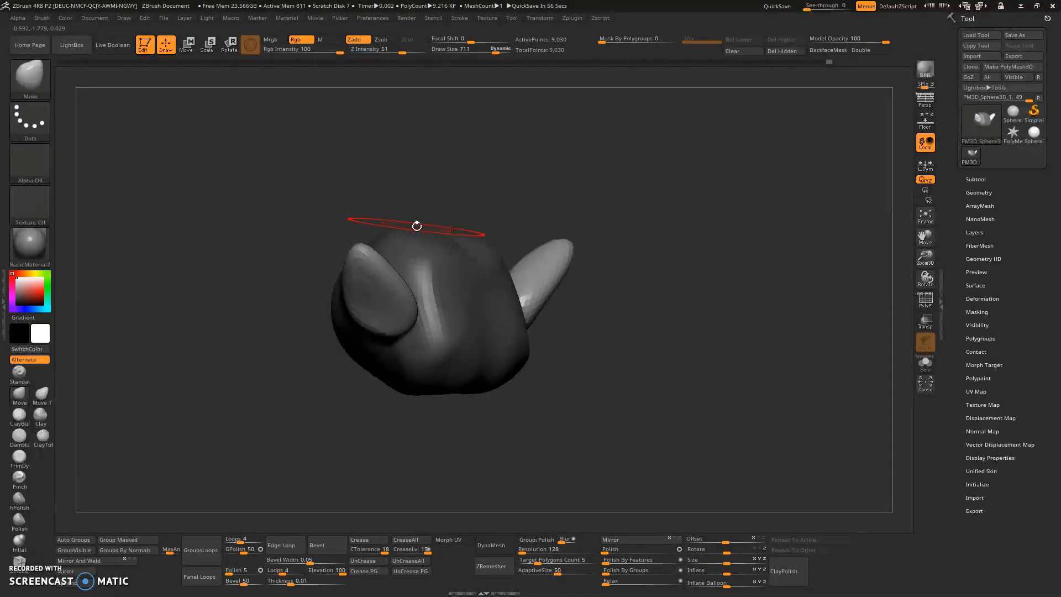
From the side, move the ears back along the head with the Gizmo to match the ear position in the side reference.
drag(596, 194, 545, 208)
click(915, 124)
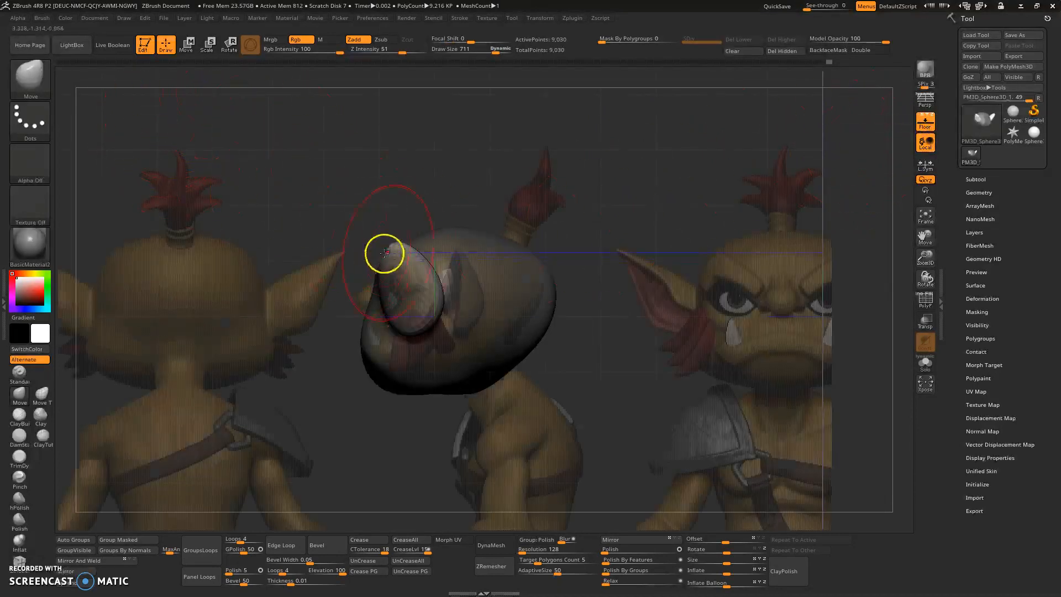
key(w)
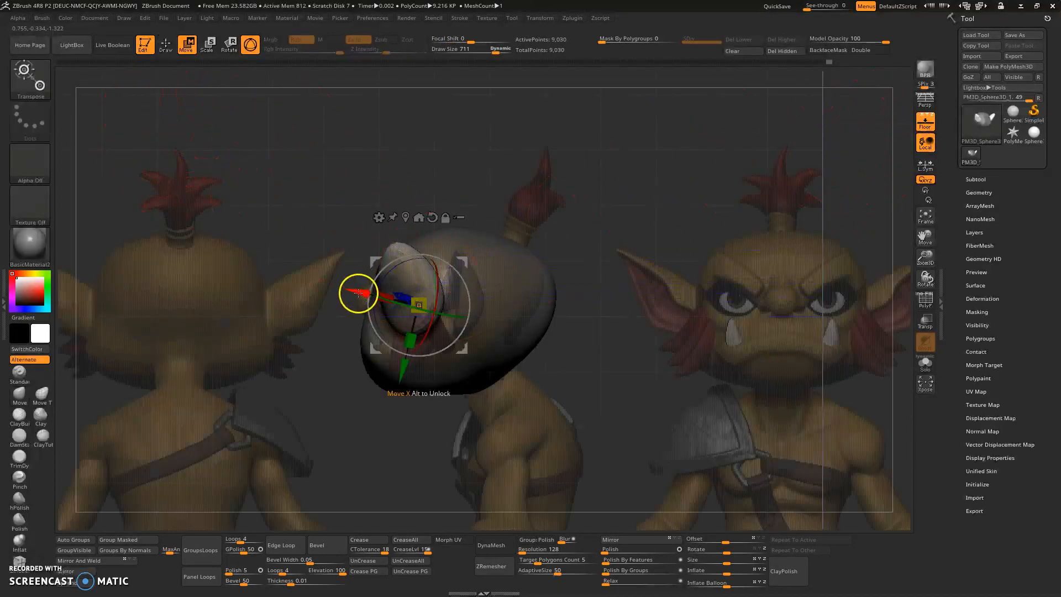
click(251, 49)
click(250, 44)
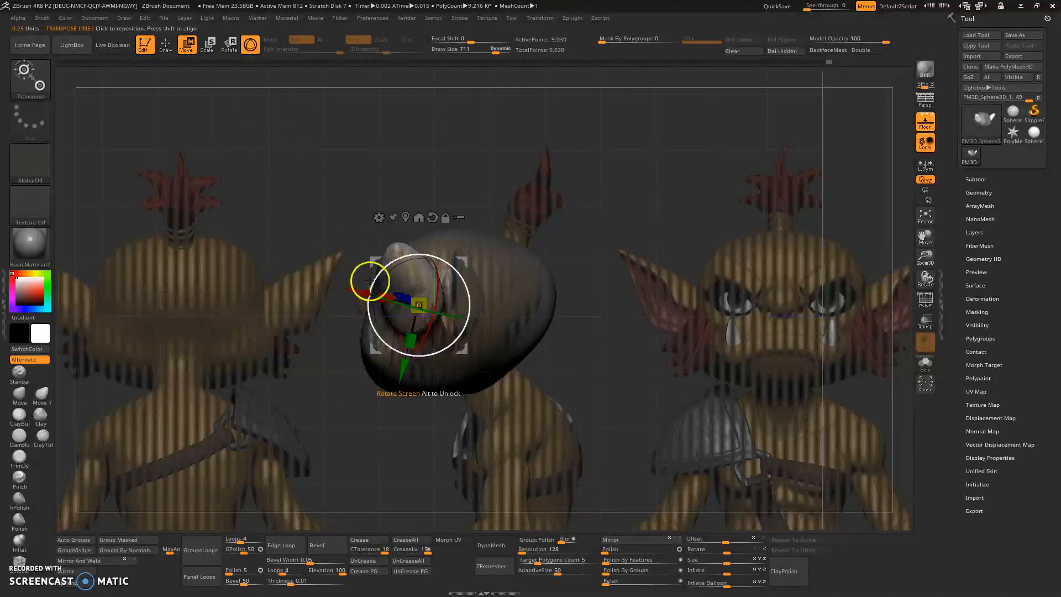
drag(355, 289, 418, 332)
drag(449, 384, 450, 379)
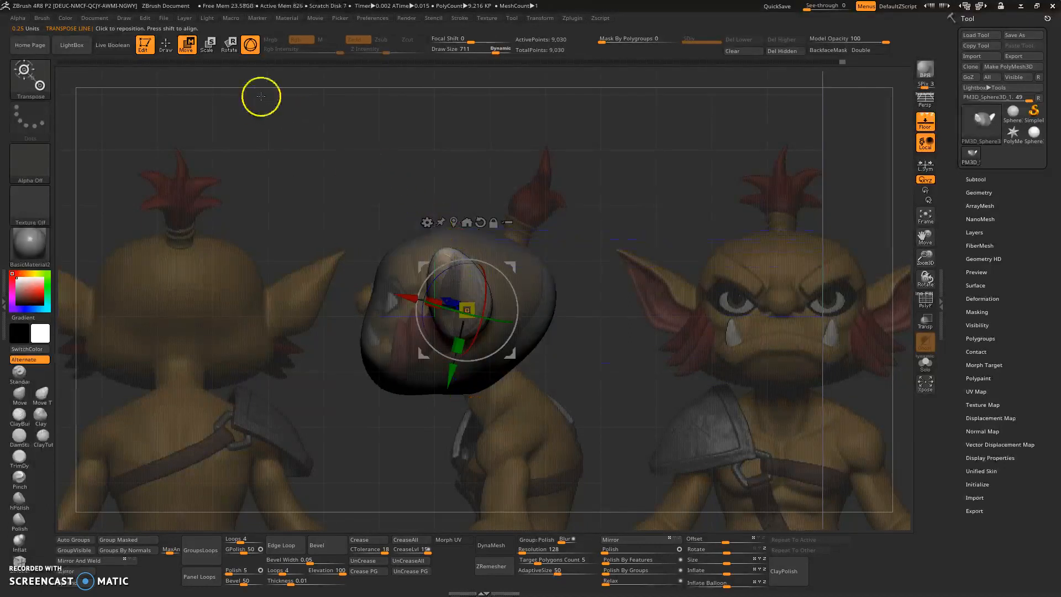
click(167, 46)
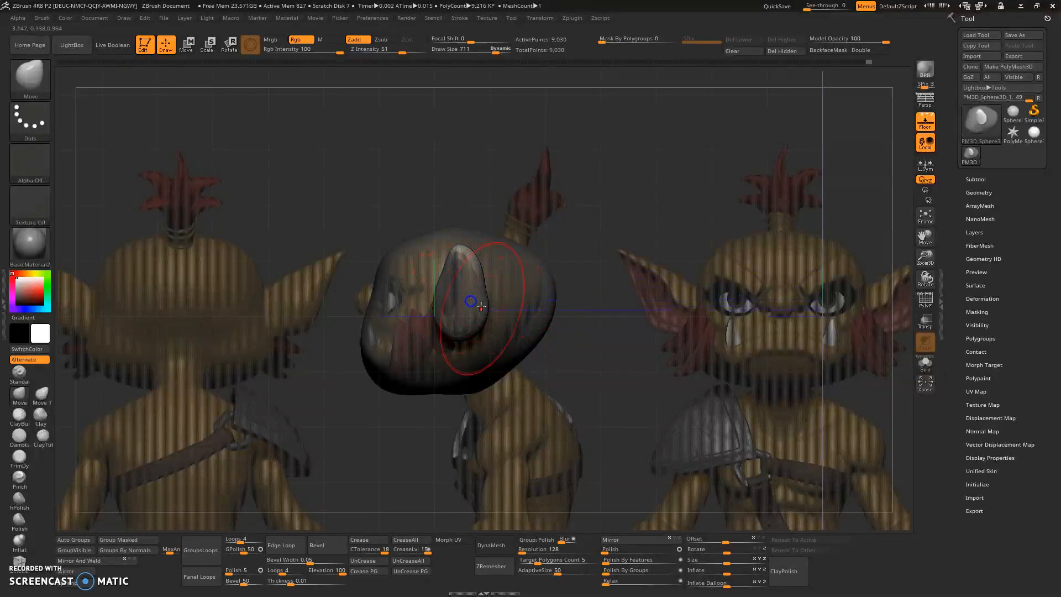
In the front view, move the ears inward toward the head and adjust their height to fit the reference.
mouse_move(416, 201)
mouse_down()
mouse_move(480, 187)
mouse_move(480, 201)
mouse_move(464, 200)
mouse_move(538, 211)
mouse_up()
mouse_move(305, 319)
mouse_down()
mouse_move(289, 281)
mouse_move(258, 265)
mouse_up()
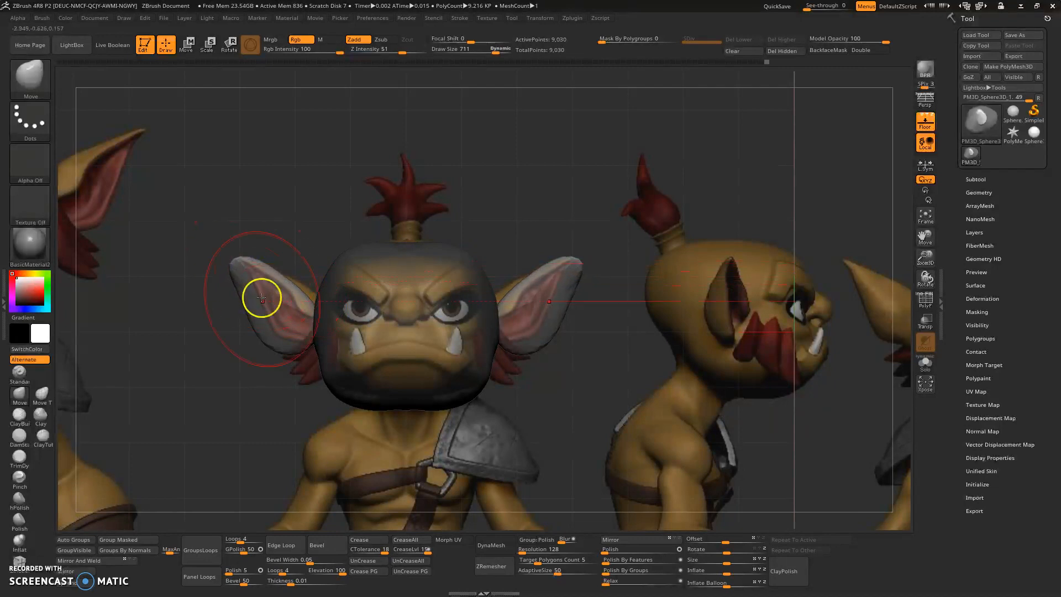
key(w)
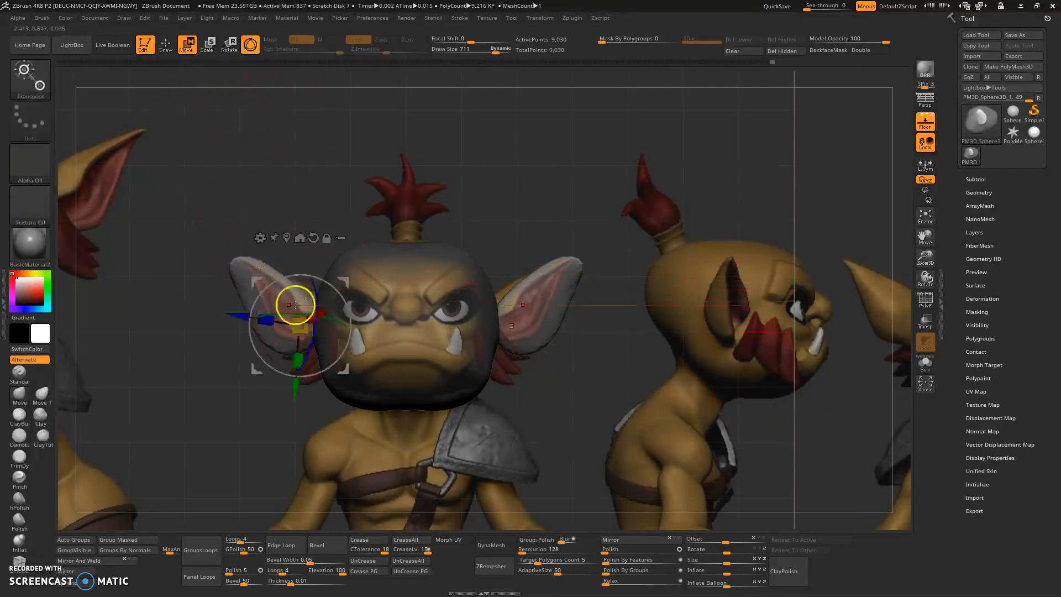
drag(237, 314, 250, 315)
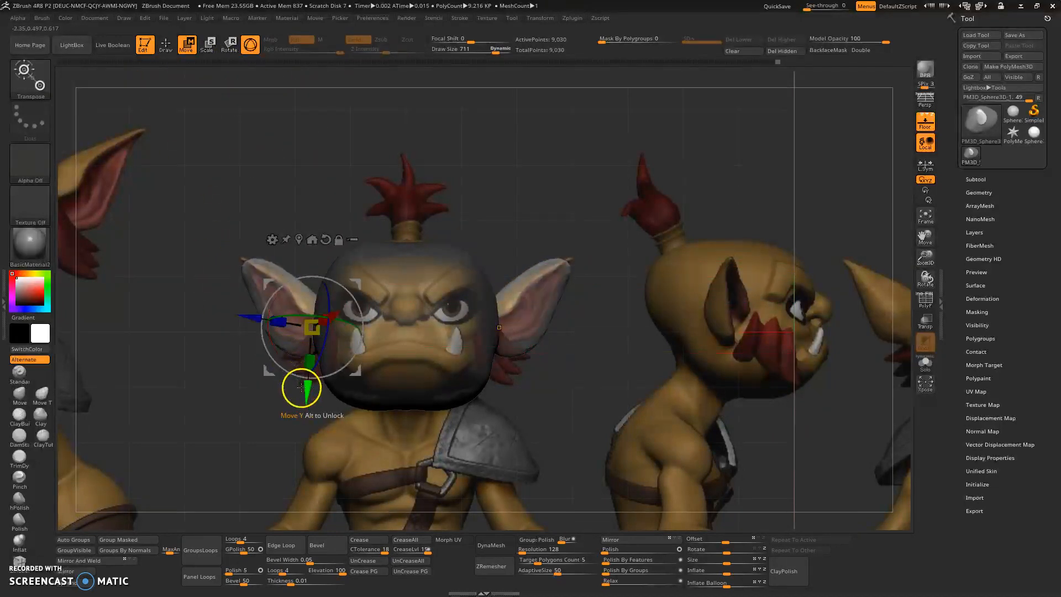
drag(301, 386, 302, 381)
key(q)
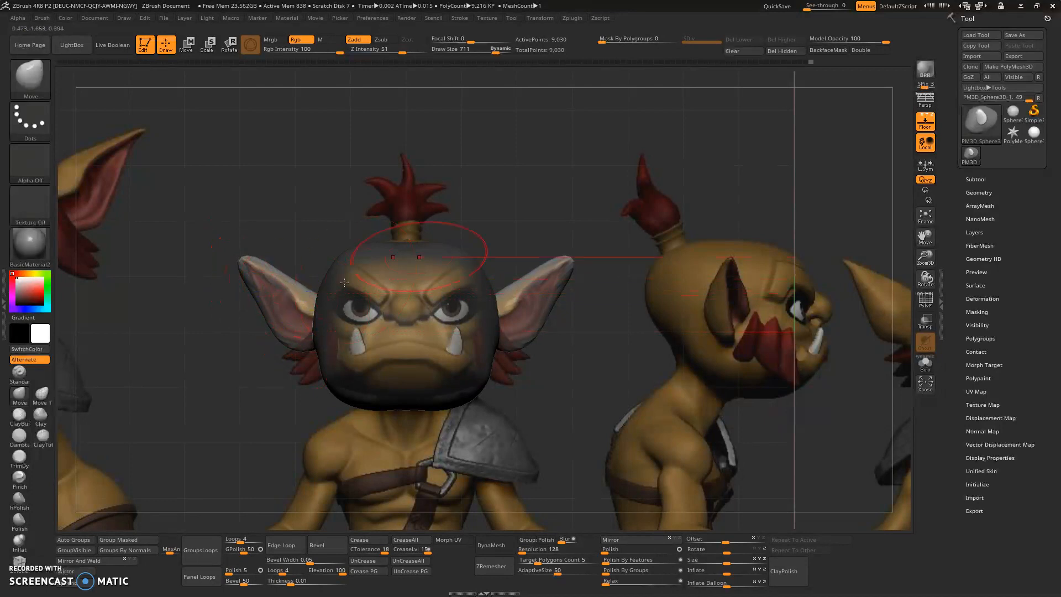
Hide the floor grid's reference images and clear the mask from the head mesh.
drag(562, 202, 477, 264)
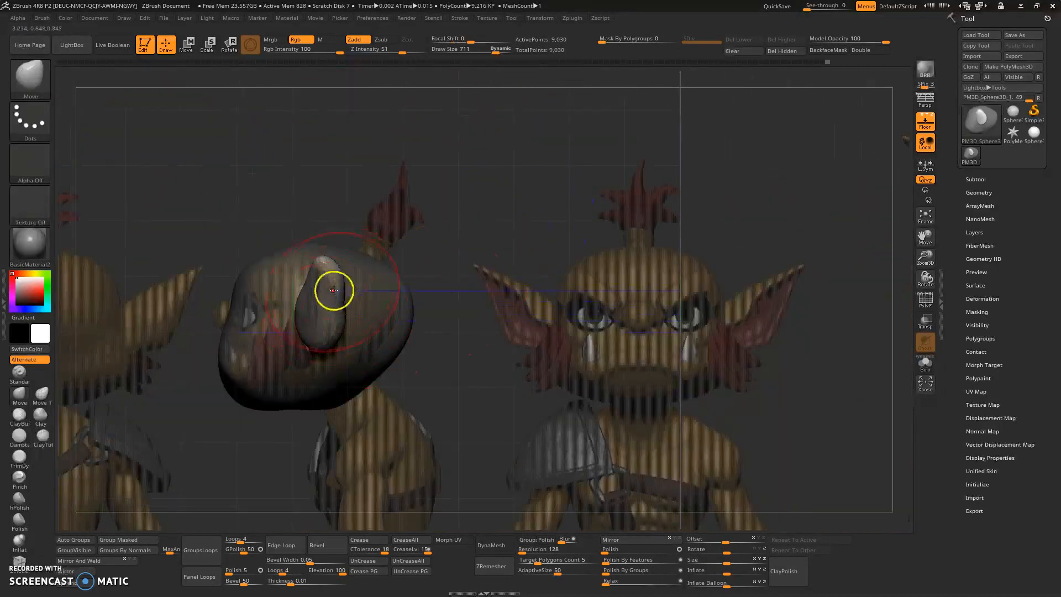
drag(477, 264, 856, 128)
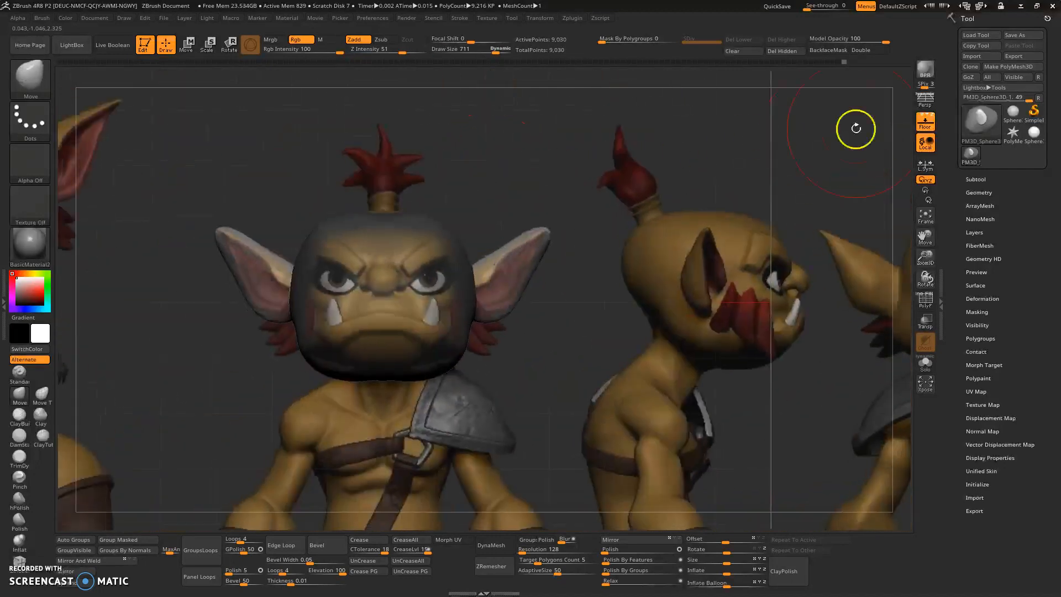
click(925, 121)
drag(665, 158, 610, 177)
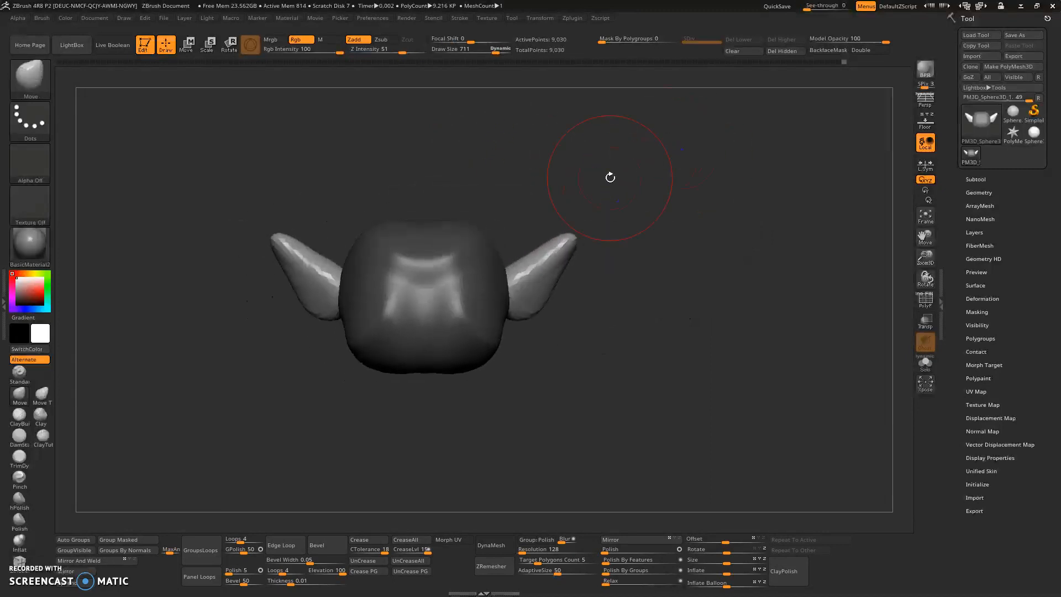
drag(526, 166, 581, 193)
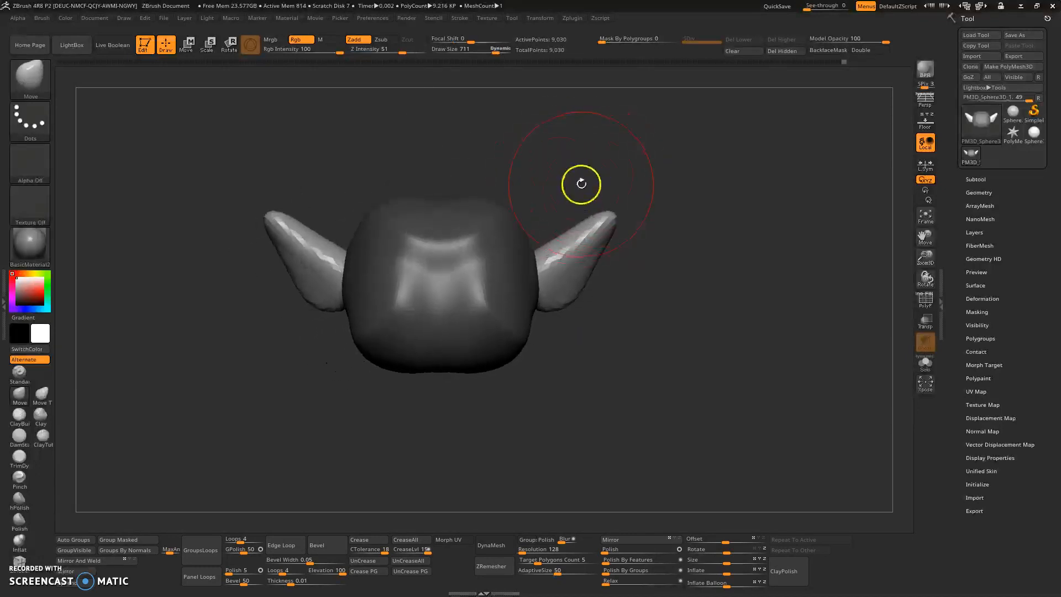
click(736, 51)
drag(675, 155, 583, 193)
drag(623, 155, 495, 261)
shift+drag(564, 191, 575, 173)
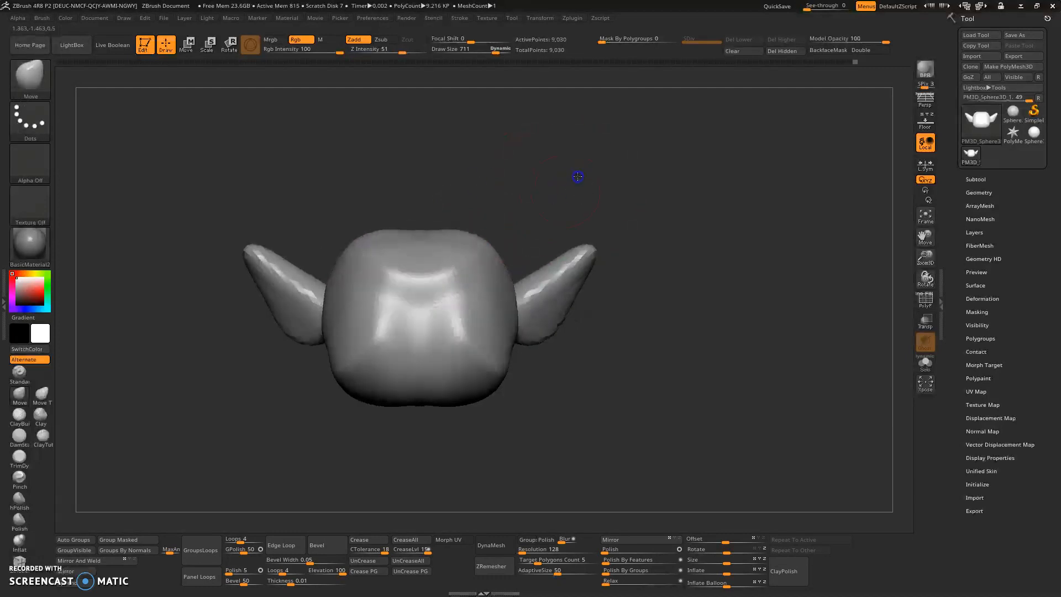
Show the floor's reference images again and choose the IMM Primitives insert brush.
click(925, 120)
alt+right_drag(578, 190, 540, 169)
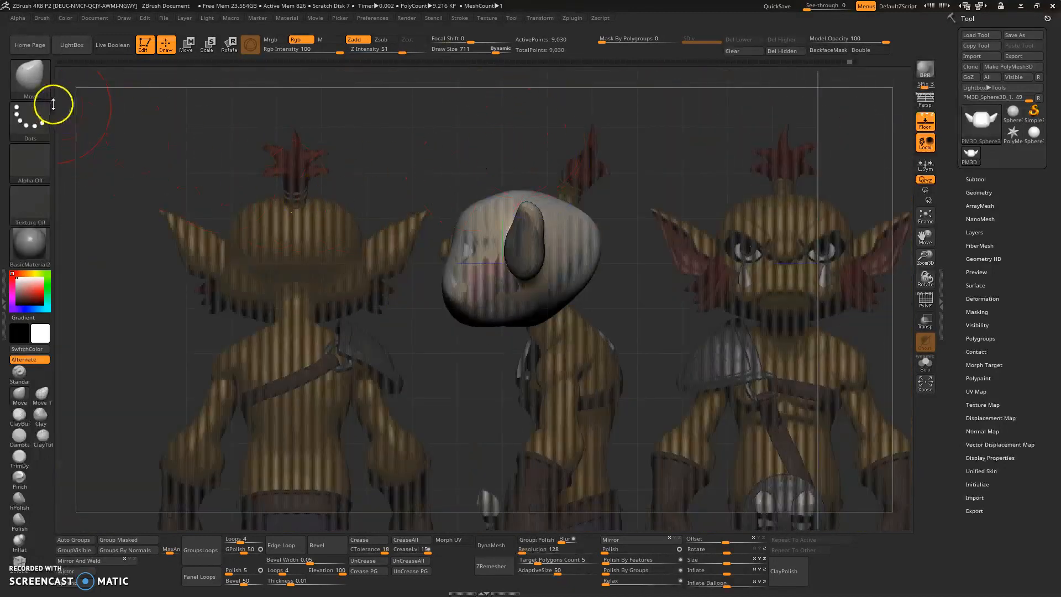
click(29, 88)
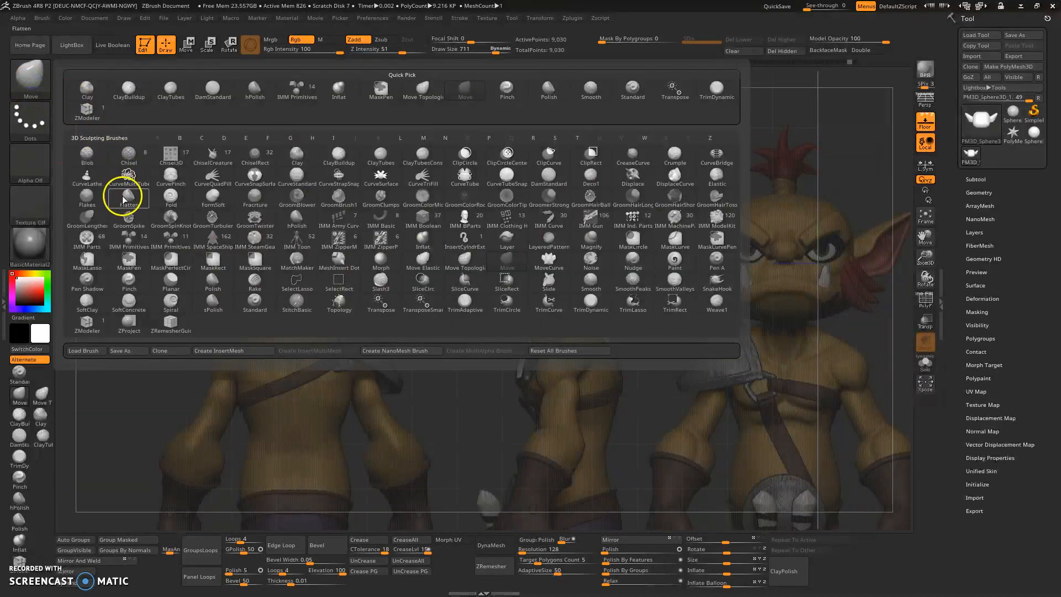
key(i)
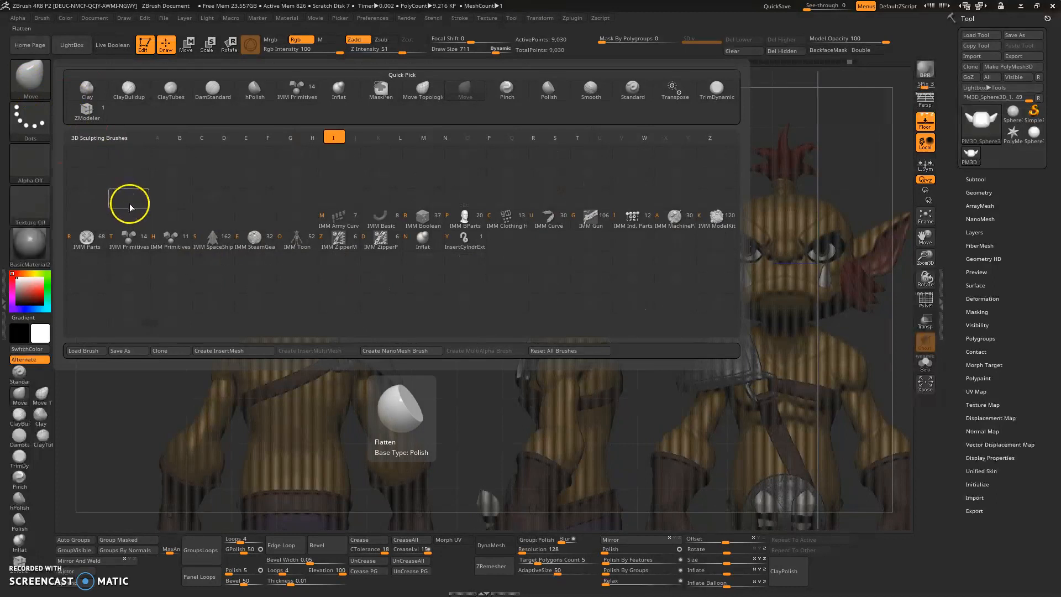
click(126, 245)
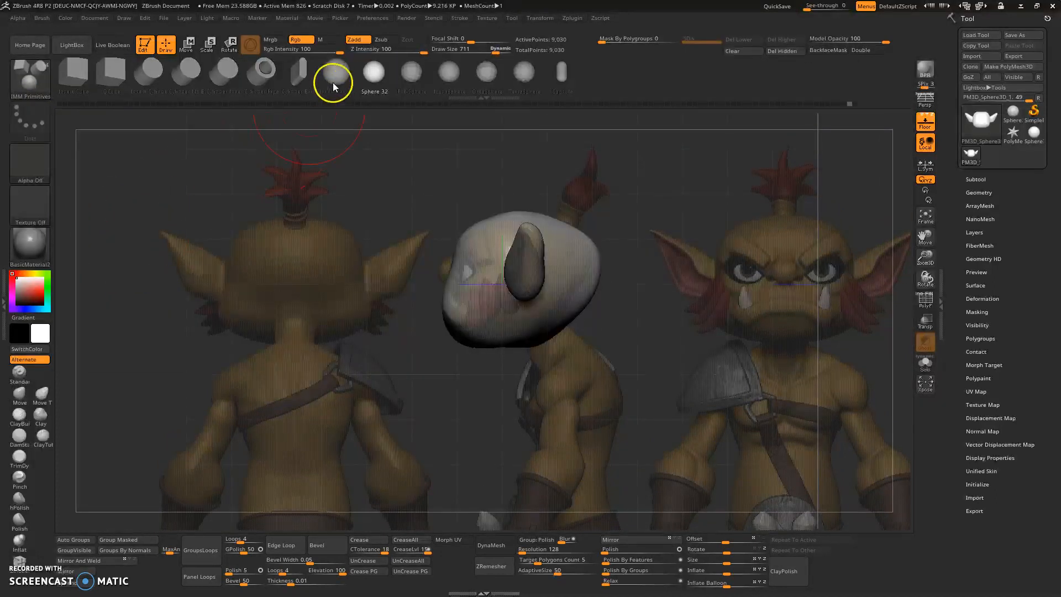
Try inserting a Sphere 32 primitive below the back of the head in the side view for the neck.
click(372, 76)
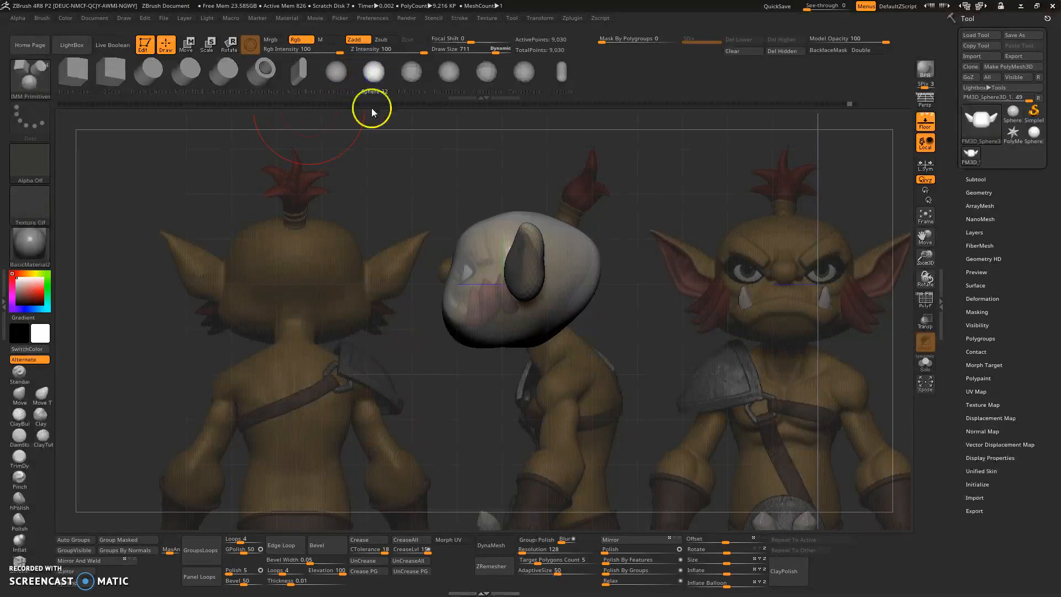
mouse_move(656, 230)
mouse_down()
mouse_move(591, 216)
mouse_move(600, 239)
mouse_up()
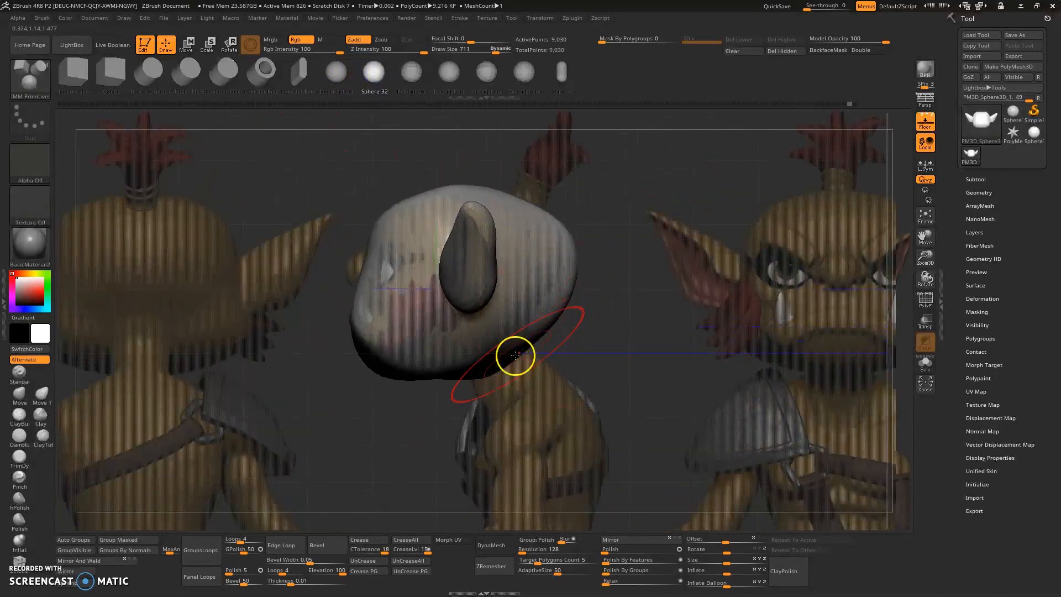
drag(526, 379, 537, 381)
mouse_move(611, 308)
mouse_down()
mouse_move(624, 294)
mouse_move(619, 304)
mouse_up()
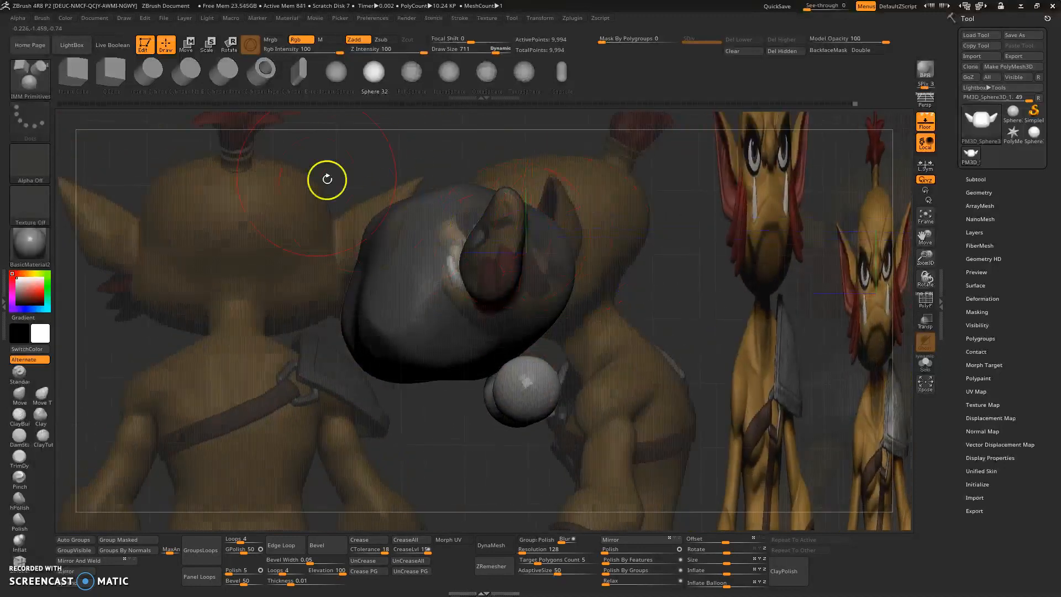
Undo the inserted sphere and, in the front view, insert a Cylinder No E primitive below the chin for the neck.
click(181, 76)
key(ctrl+z)
mouse_move(639, 323)
mouse_down()
mouse_move(517, 363)
mouse_move(645, 287)
mouse_up()
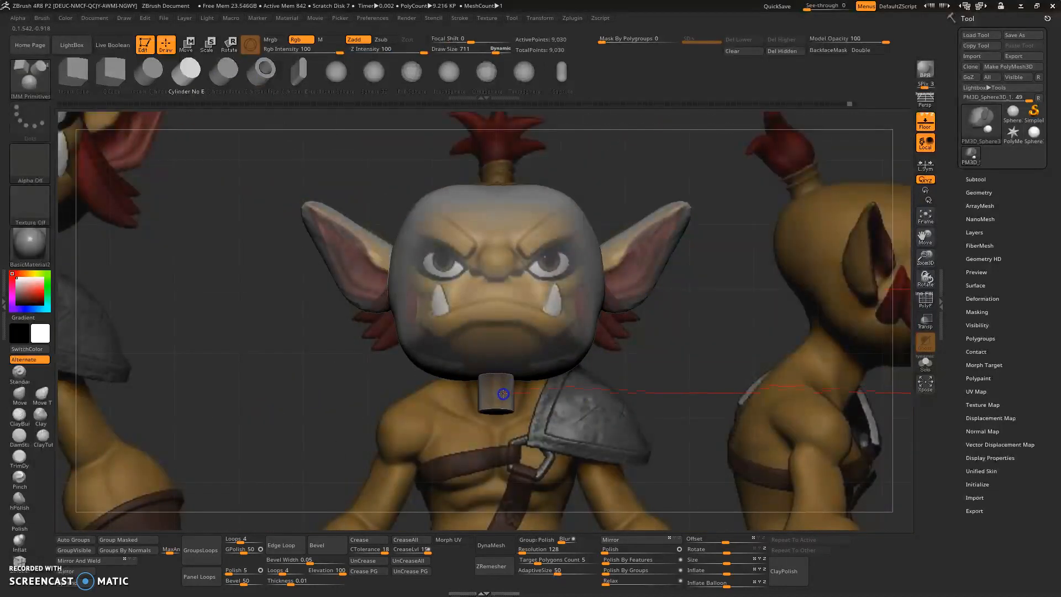
drag(512, 400, 513, 412)
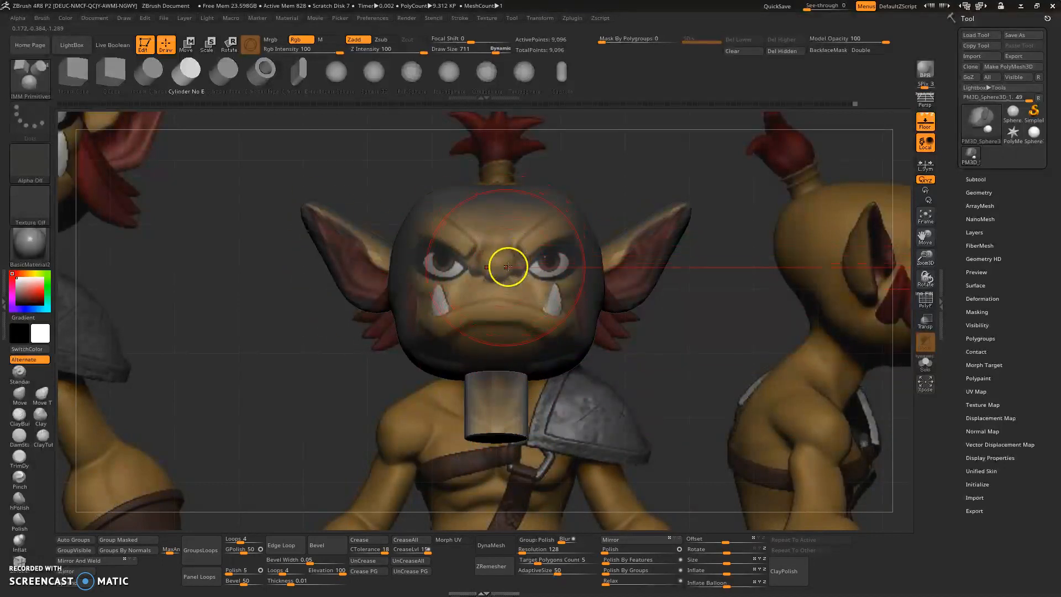
From the side, switch from the Gizmo to the transpose line and move the neck cylinder back onto the reference neck.
mouse_move(332, 338)
mouse_down()
mouse_move(302, 343)
mouse_move(506, 389)
mouse_up()
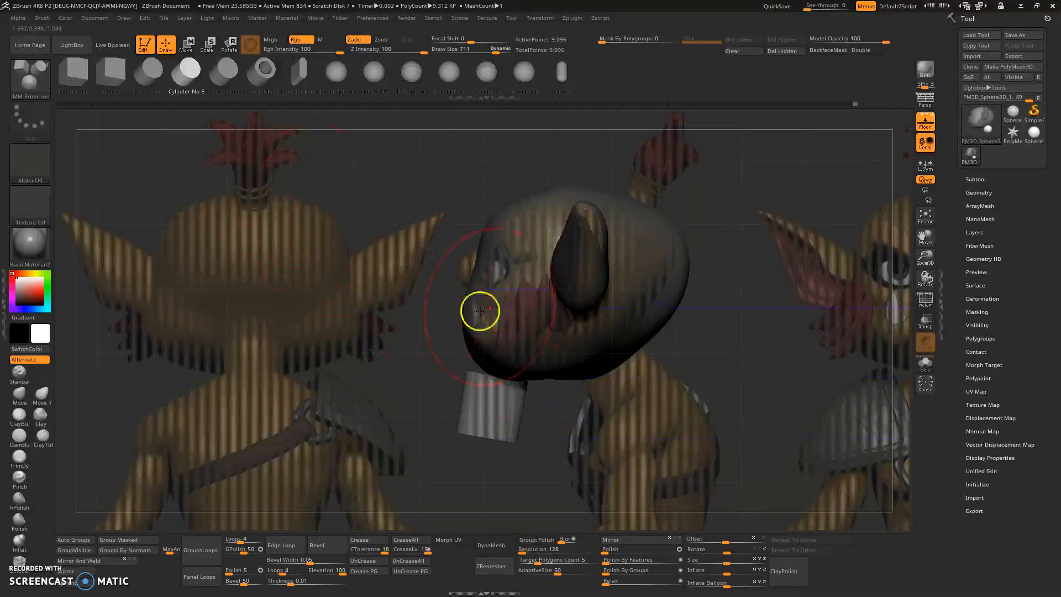
key(w)
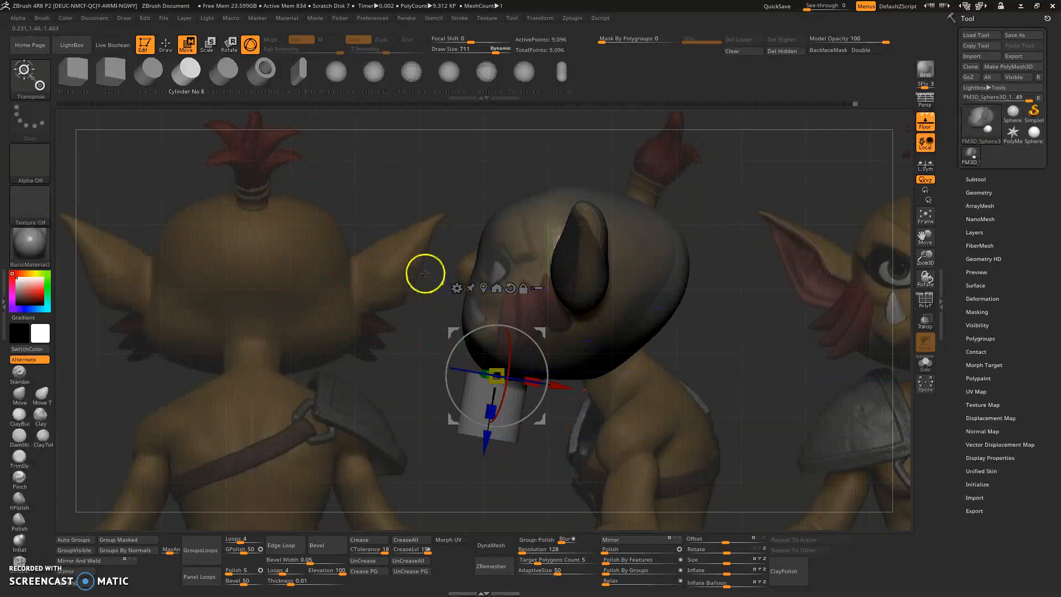
click(252, 46)
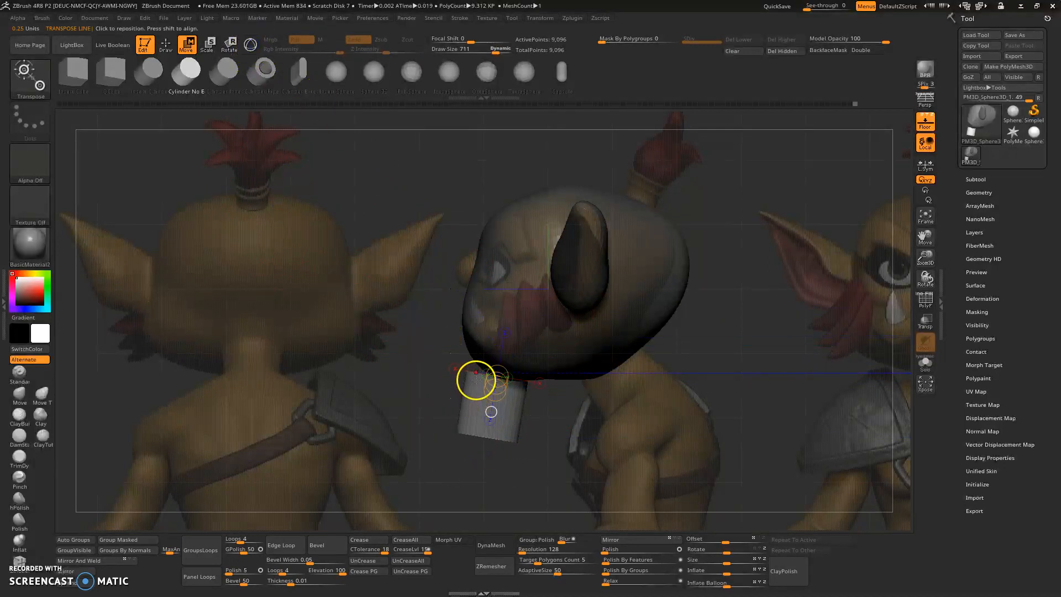
drag(476, 378, 473, 389)
mouse_move(471, 443)
mouse_down()
mouse_move(486, 401)
mouse_move(613, 377)
mouse_move(638, 413)
mouse_up()
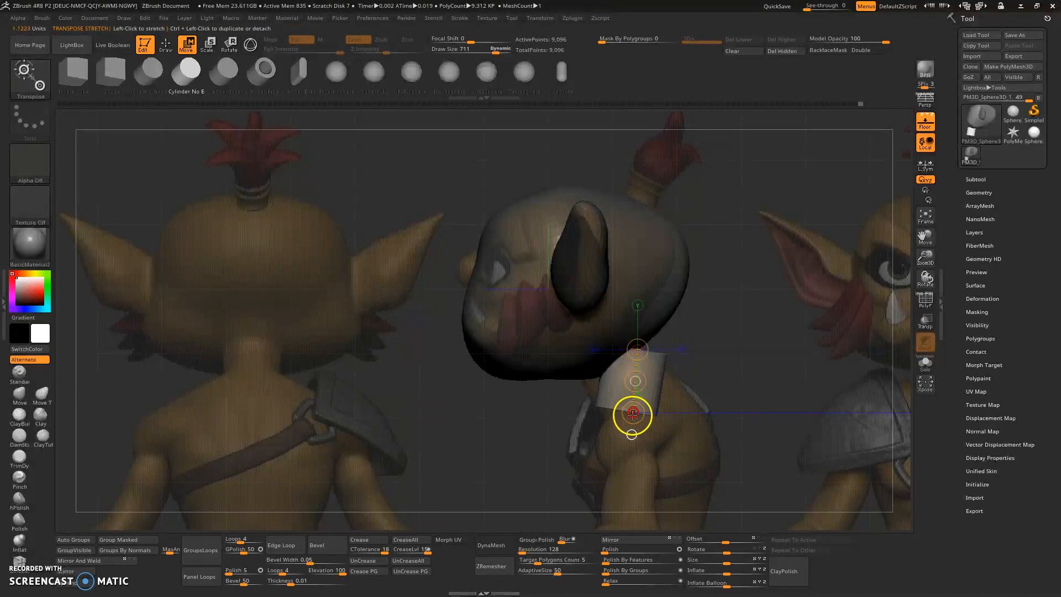
drag(634, 413, 638, 414)
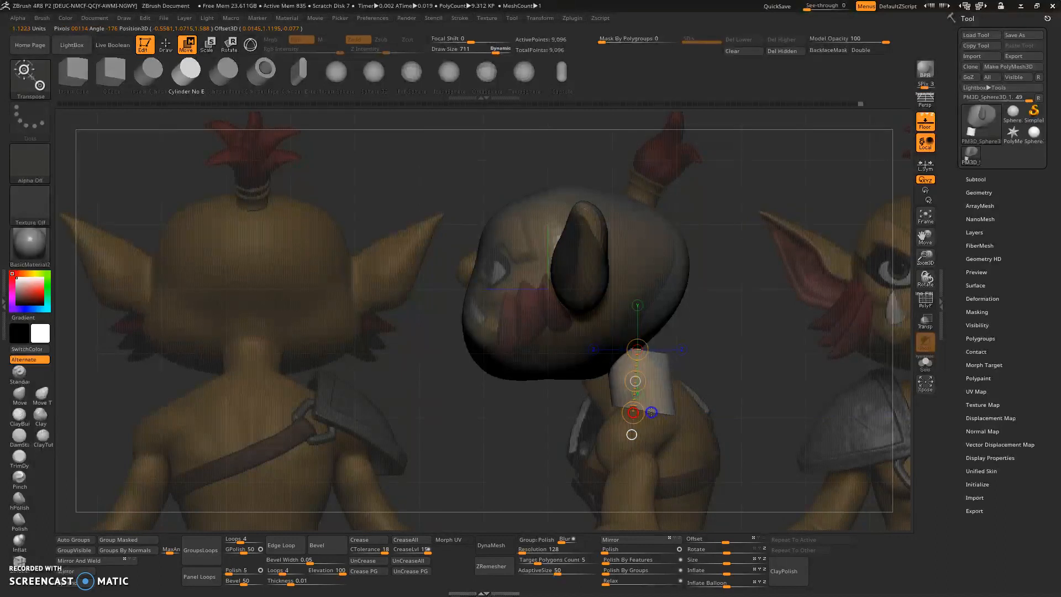
drag(639, 412, 639, 412)
Rotate the neck cylinder to follow the neck's slant in the side reference and adjust its position under the head.
click(229, 45)
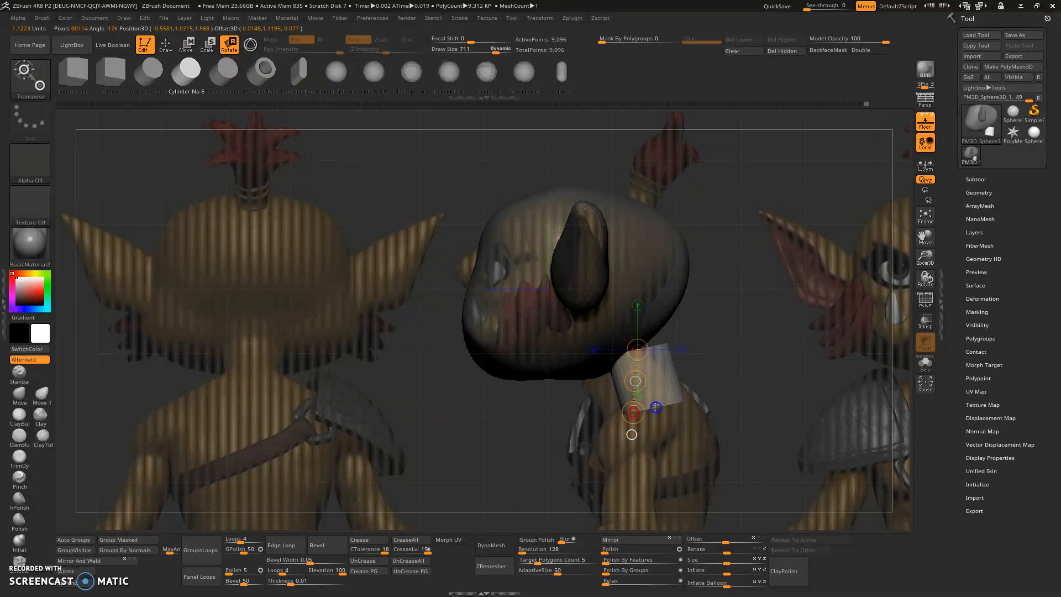
drag(662, 400, 612, 352)
click(186, 44)
drag(640, 409, 640, 409)
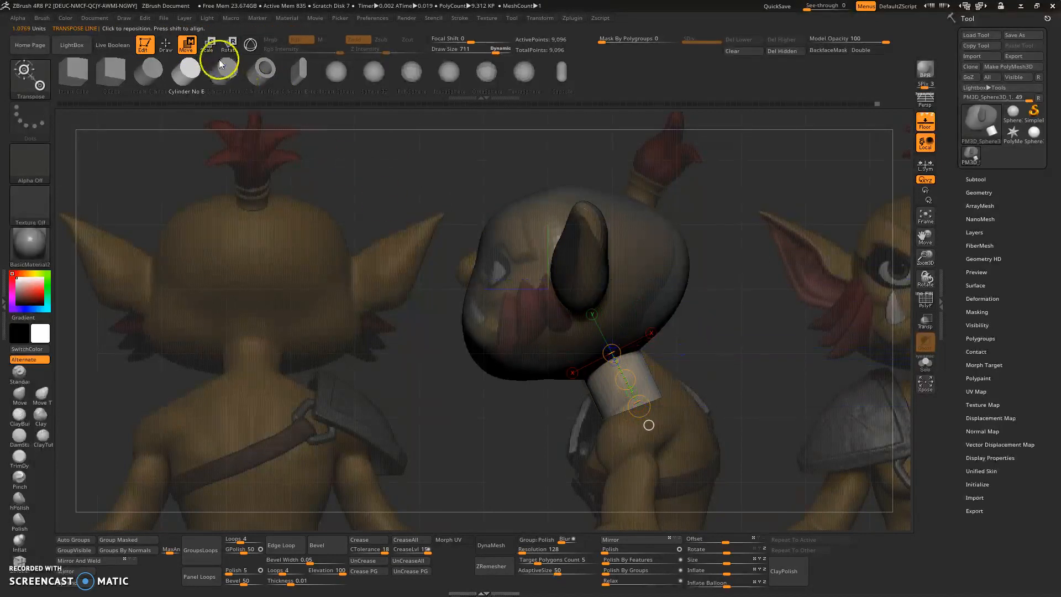
click(230, 45)
drag(640, 407, 645, 399)
key(w)
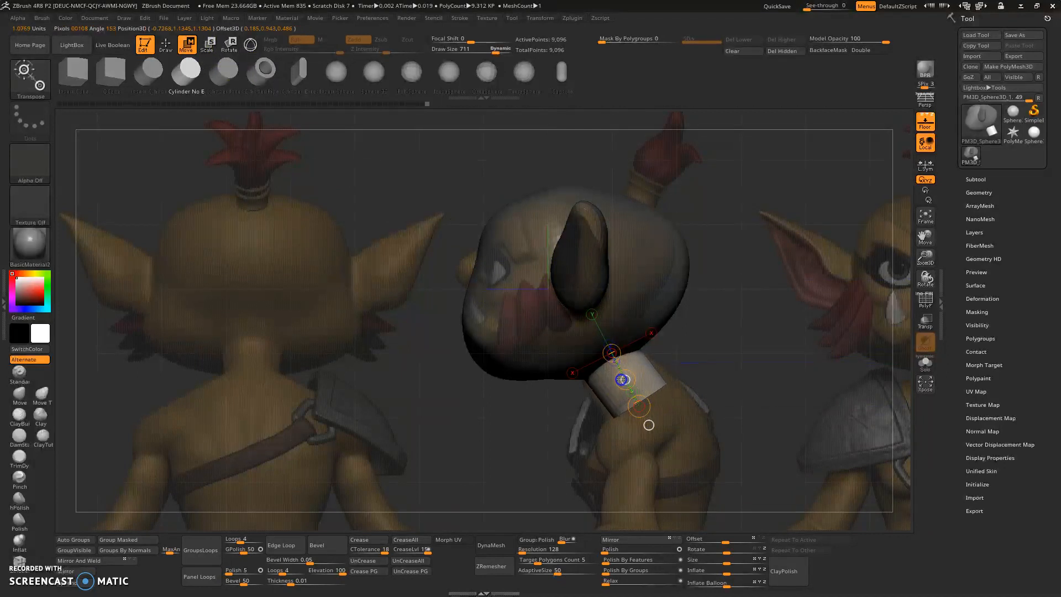
Shape the neck cylinder's outline with the Move brush to match the side reference, and hide the floor's reference images.
right_drag(632, 365, 749, 278)
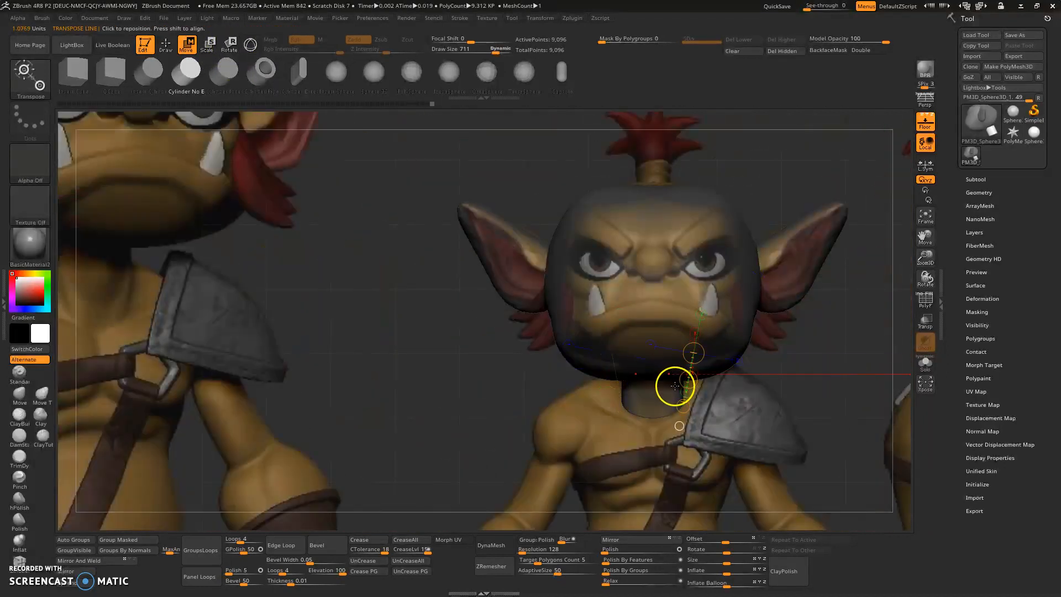
mouse_move(772, 319)
shift+right_down()
mouse_move(730, 332)
mouse_move(621, 330)
shift+right_up()
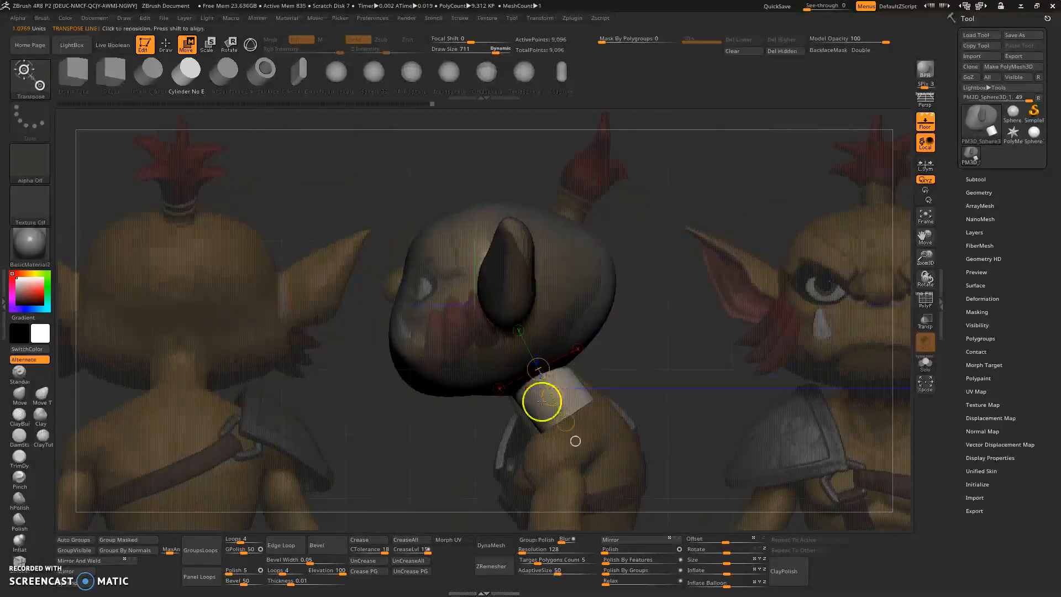
key(q)
key(b)
key(m)
key(v)
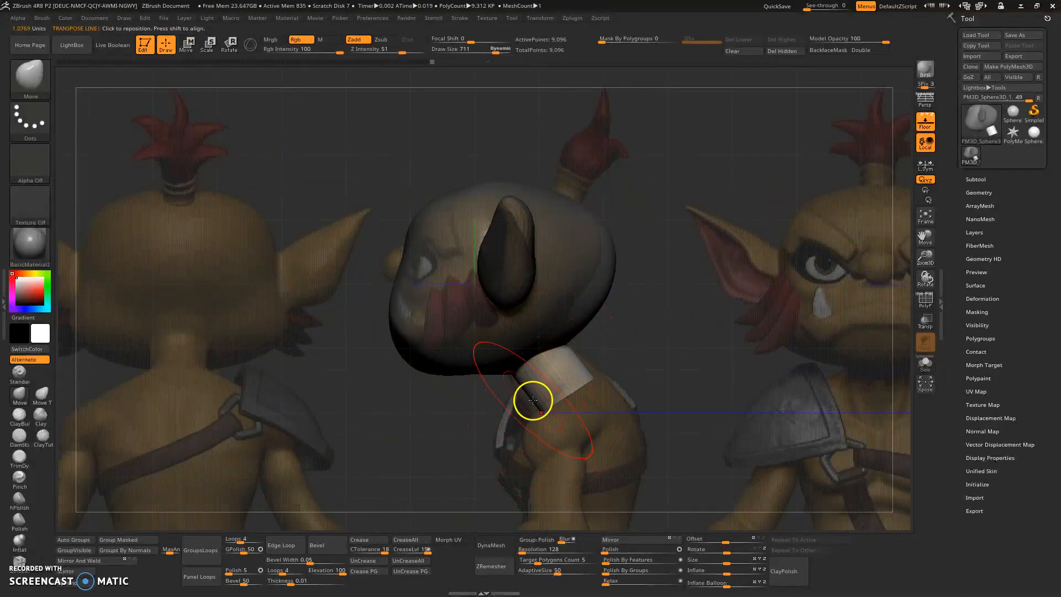
right_drag(534, 398, 533, 399)
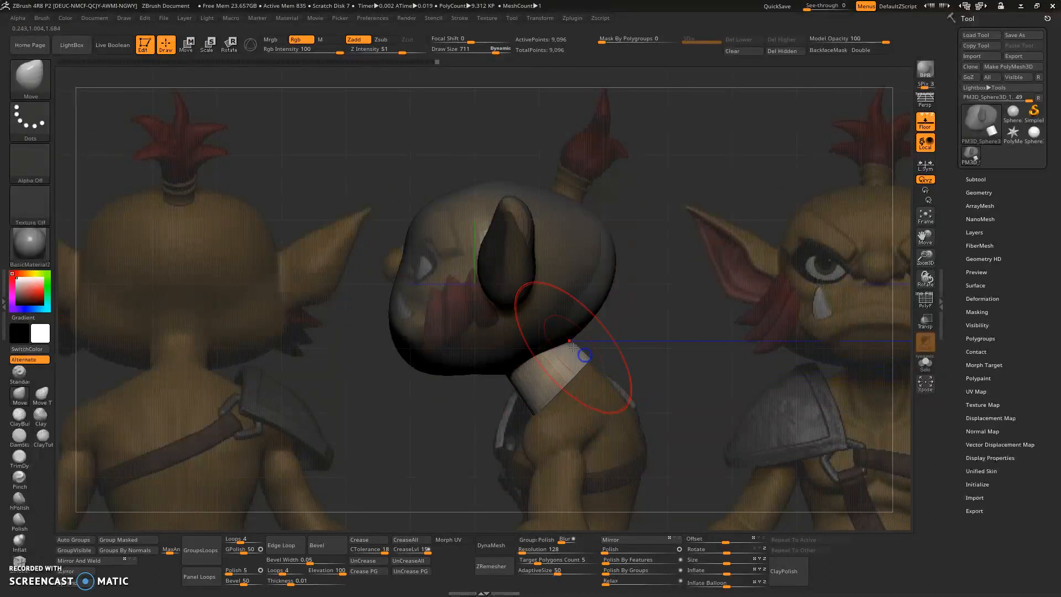
right_drag(632, 314, 623, 338)
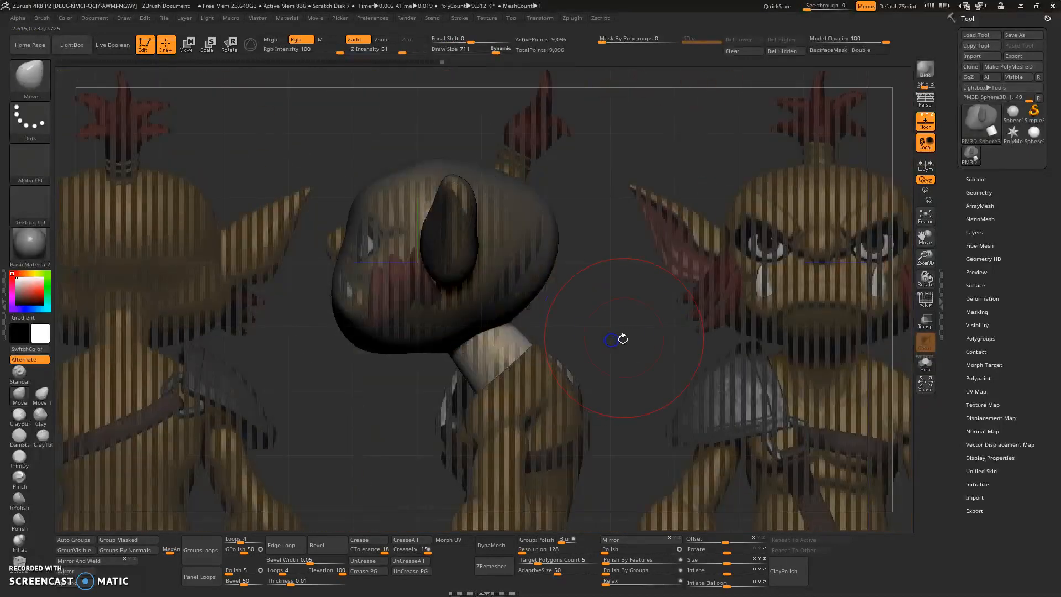
click(926, 122)
mouse_move(699, 256)
right_down()
mouse_move(661, 265)
mouse_move(787, 253)
mouse_move(698, 273)
right_up()
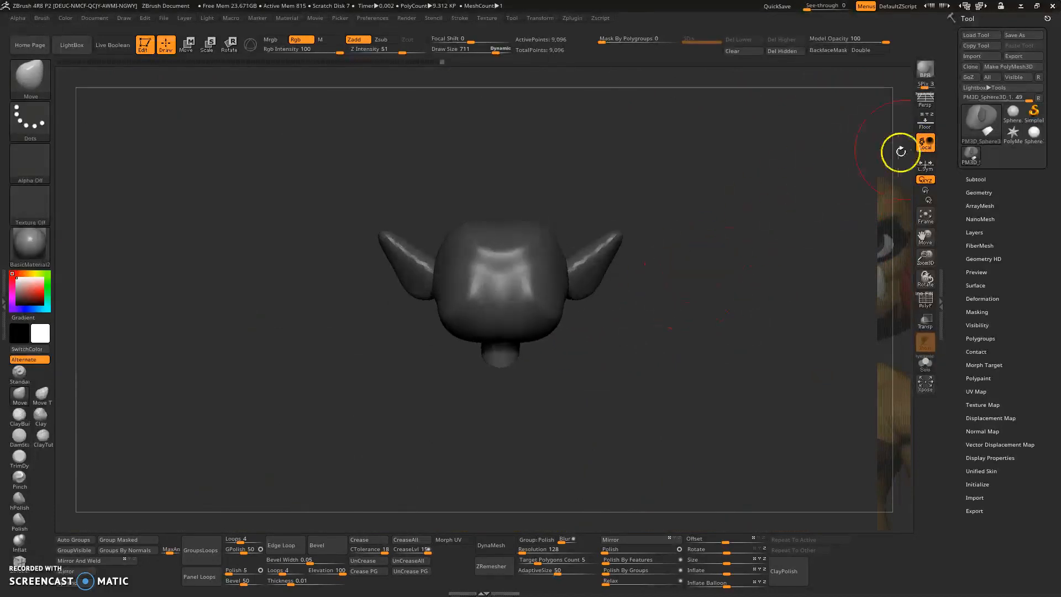
Show the reference images and insert a large Cylinder No E from IMM Primitives below the neck for the upper torso.
click(925, 121)
mouse_move(641, 319)
ctrl+right_down()
mouse_move(663, 348)
mouse_move(649, 281)
ctrl+right_up()
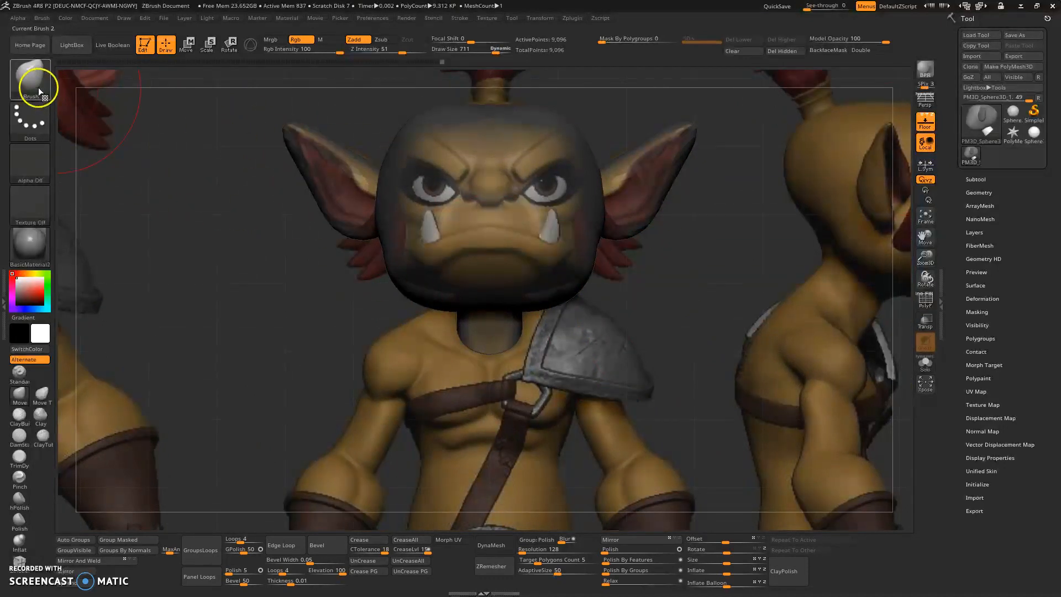
click(38, 87)
key(i)
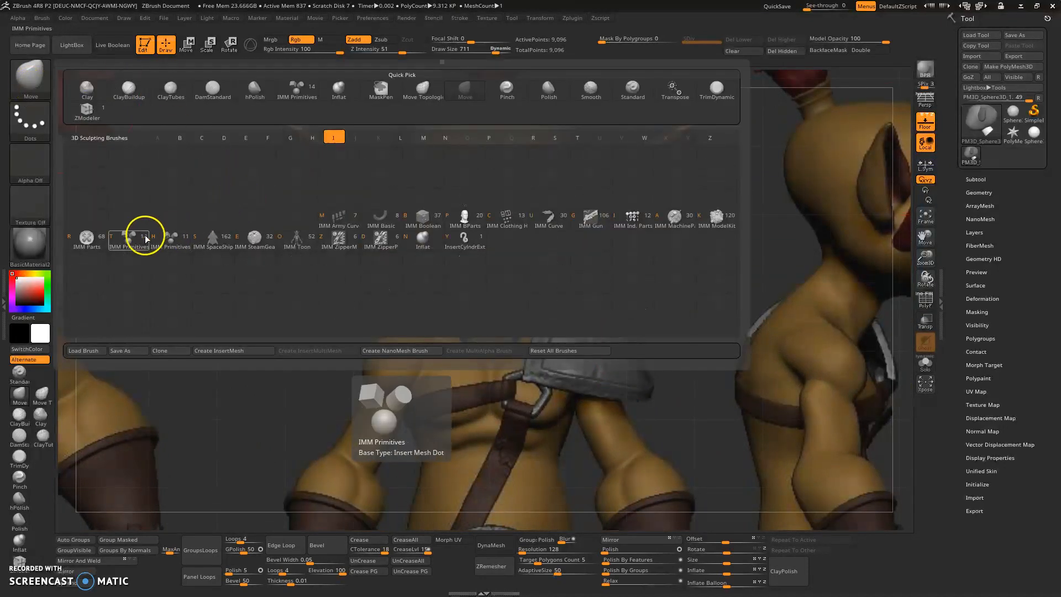
click(167, 241)
click(187, 84)
alt+drag(648, 302, 637, 203)
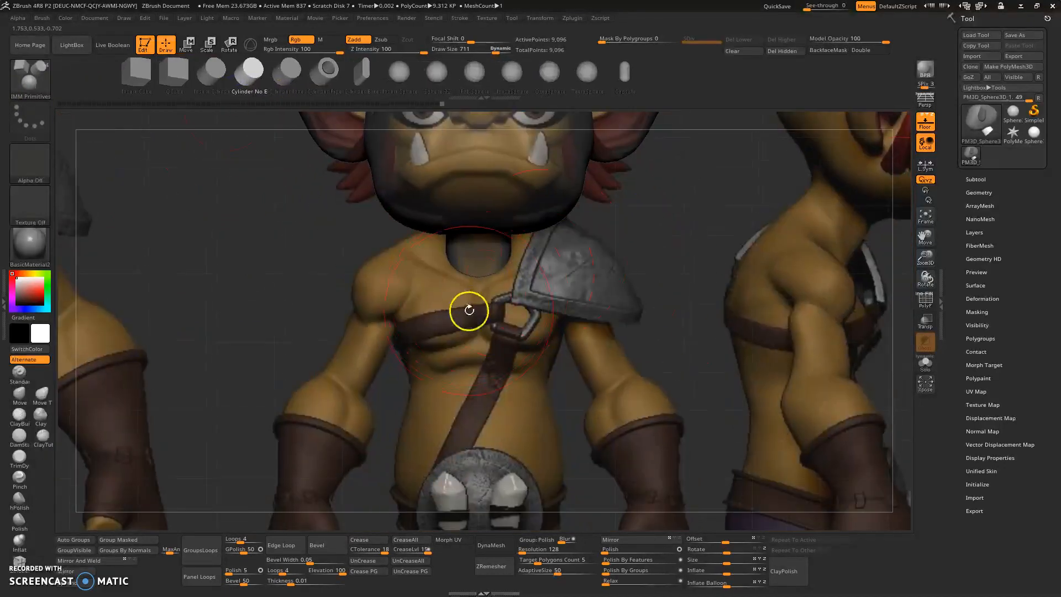
right_drag(472, 315, 470, 299)
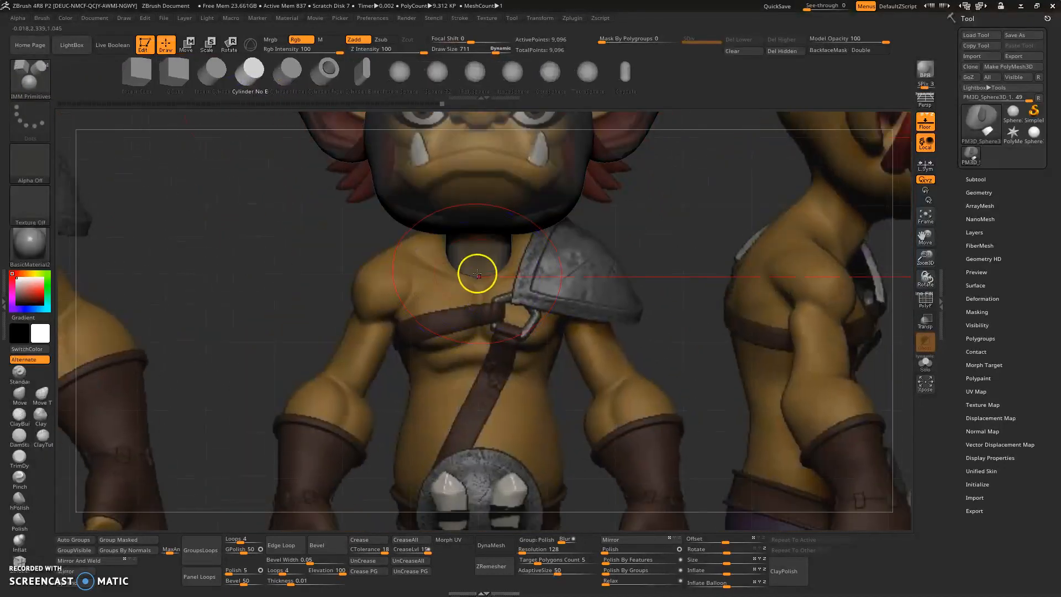
drag(482, 287, 509, 330)
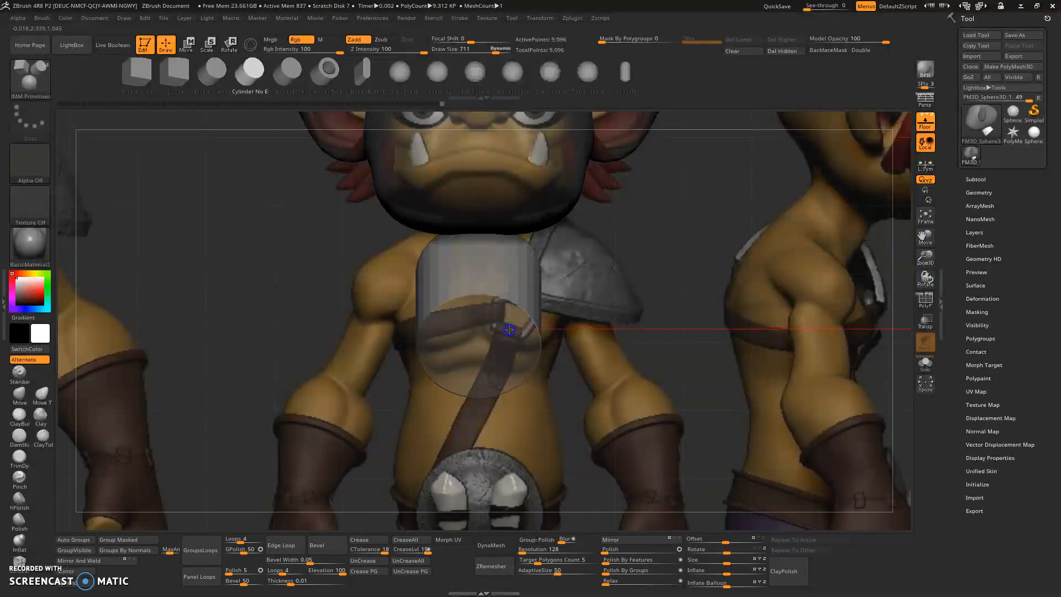
In the side view, move the torso cylinder back under the neck and rotate it to follow the chest's tilt.
right_drag(628, 239, 454, 279)
key(w)
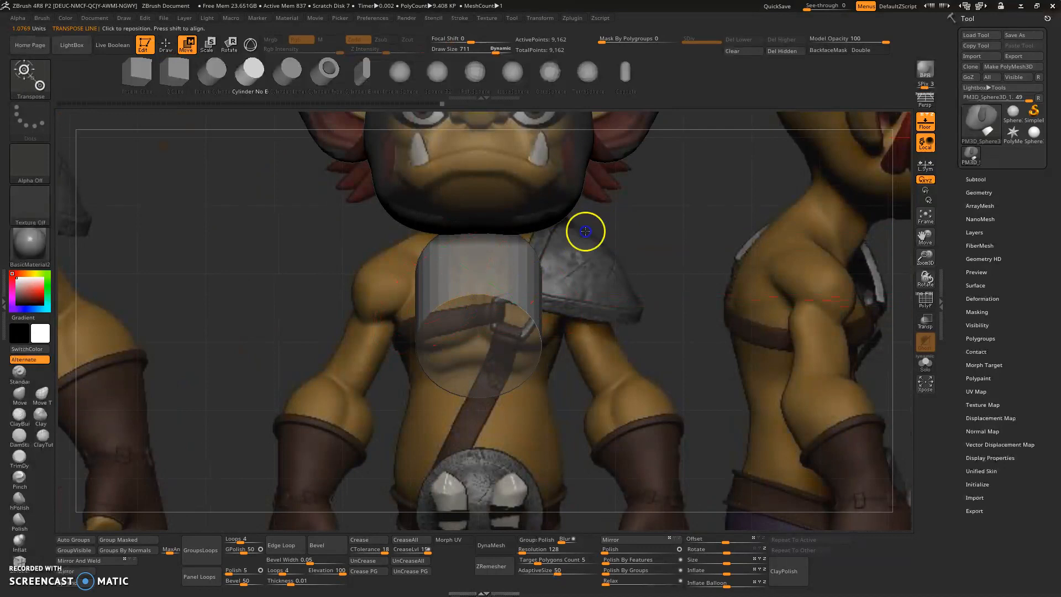
shift+right_drag(585, 231, 459, 276)
mouse_move(438, 259)
mouse_down()
mouse_move(376, 322)
mouse_move(435, 355)
mouse_move(495, 331)
mouse_move(459, 227)
mouse_up()
key(e)
key(r)
key(w)
drag(478, 279, 527, 318)
drag(518, 274, 535, 314)
key(r)
drag(548, 374, 539, 387)
With the Move brush, reshape the torso cylinder's upper chest and back corners to match the side reference.
key(q)
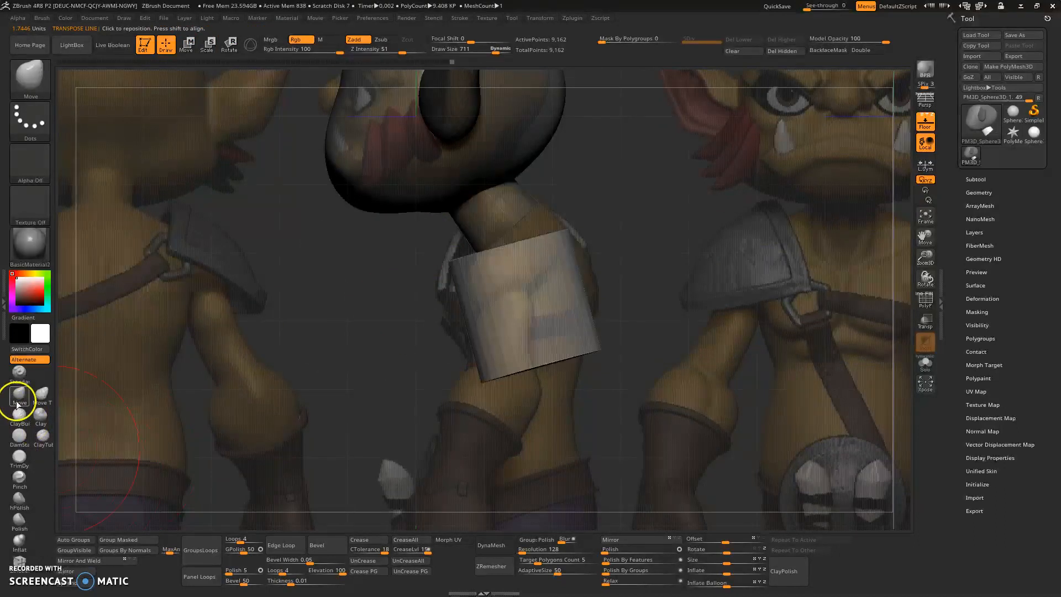
drag(458, 262, 467, 269)
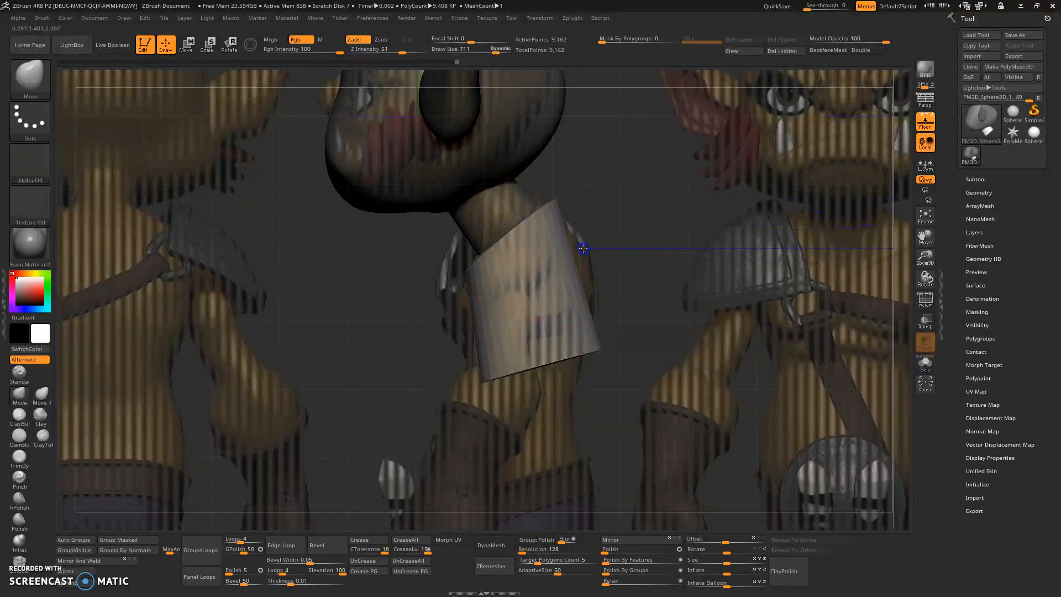
drag(554, 223, 541, 213)
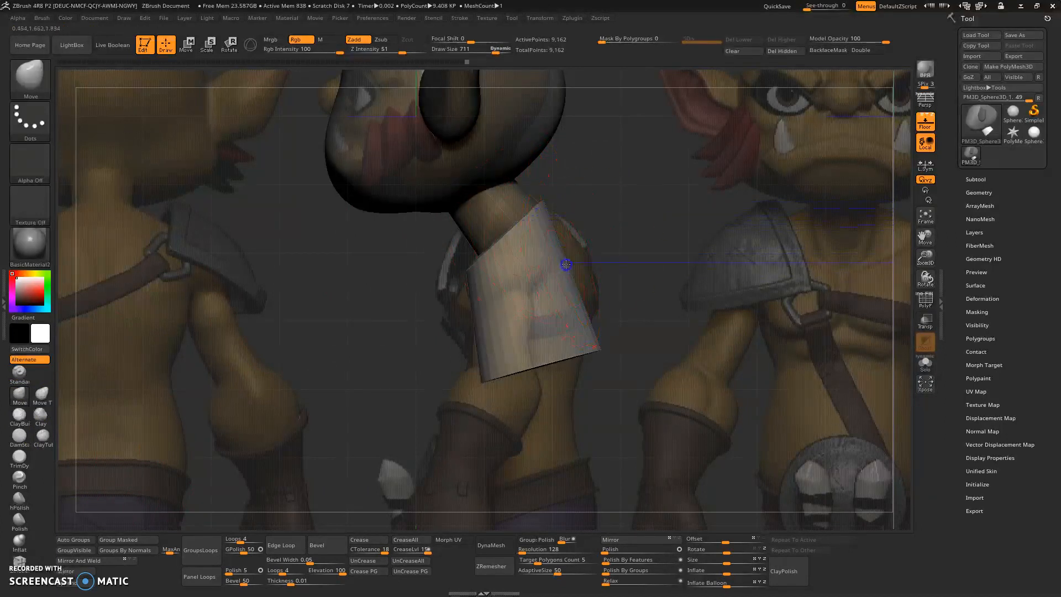
In the front view, widen the upper part of the torso cylinder with the Move brush to match the chest reference.
drag(579, 268, 685, 270)
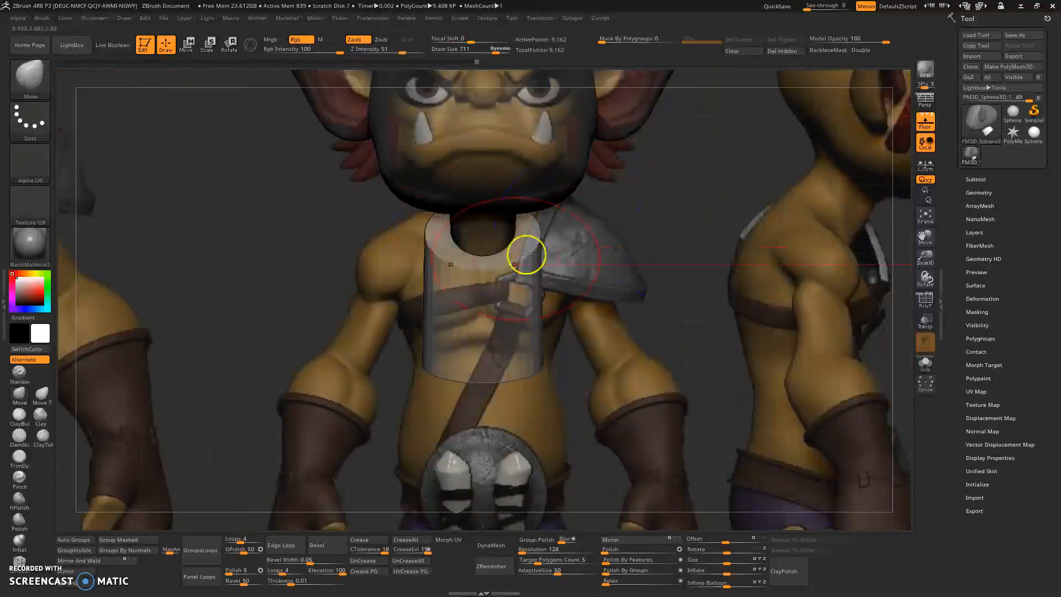
mouse_move(433, 261)
mouse_down()
mouse_move(417, 266)
mouse_move(420, 311)
mouse_up()
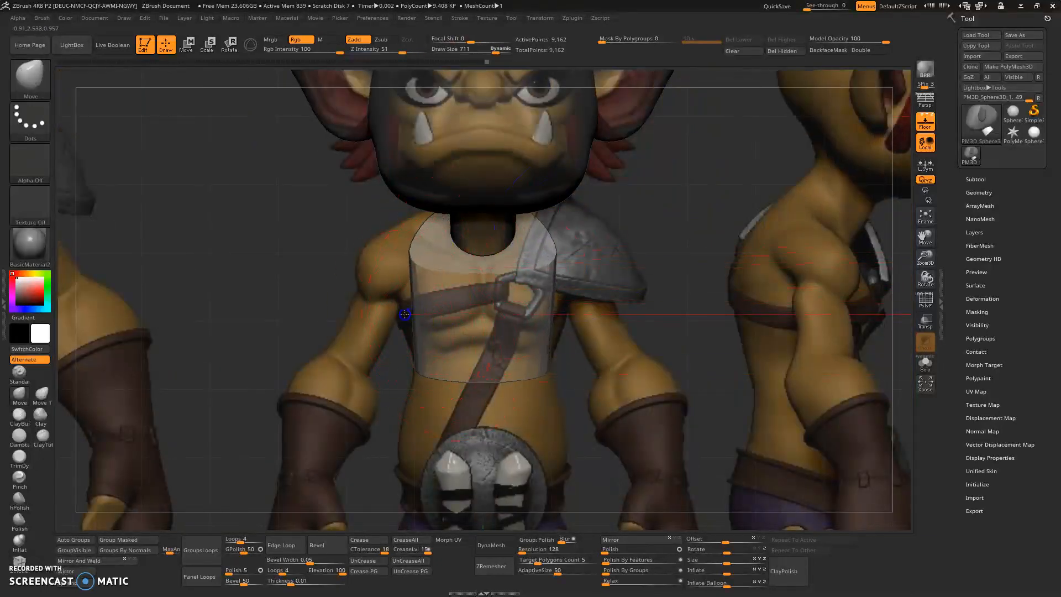
drag(555, 254, 558, 254)
drag(613, 215, 545, 219)
Hide the floor's reference images and clear the mask from the model, checking it with the polyframe display.
click(926, 123)
mouse_move(699, 190)
mouse_down()
mouse_move(680, 190)
mouse_move(640, 241)
mouse_move(691, 246)
mouse_move(644, 258)
mouse_move(626, 313)
mouse_up()
click(744, 52)
mouse_move(627, 313)
mouse_down()
mouse_move(657, 315)
mouse_move(689, 360)
mouse_move(688, 385)
mouse_up()
key(shift+f)
drag(665, 326, 634, 293)
alt+drag(630, 294, 626, 247)
key(shift+f)
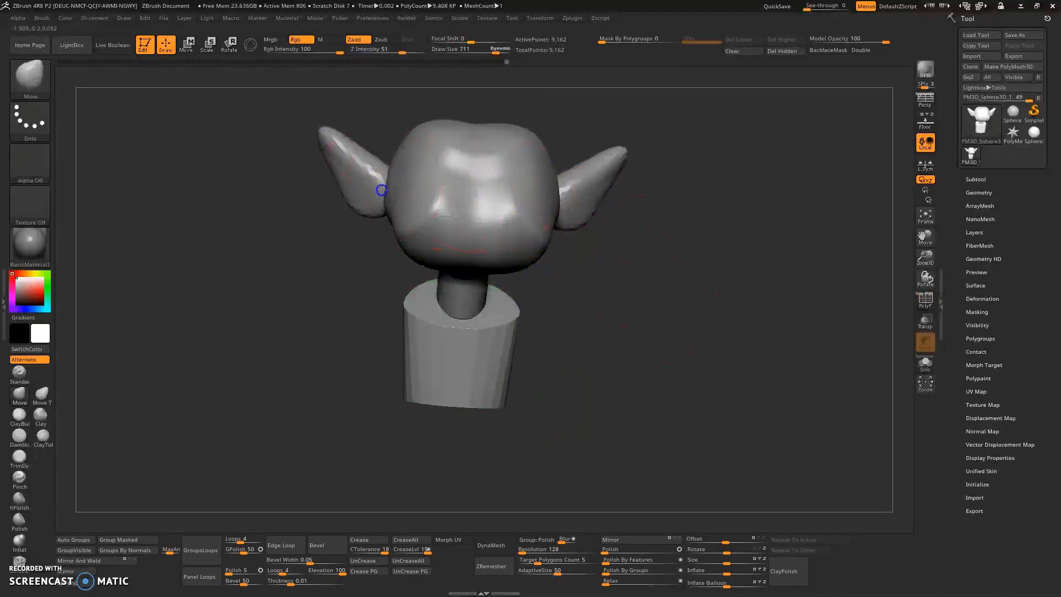
Switch to the ClayBuildup brush, test a stroke where the ear meets the head, and undo that stroke.
key(b)
key(c)
key(b)
drag(381, 189, 381, 188)
key(ctrl+z)
alt+drag(384, 145, 410, 244)
right_drag(412, 244, 406, 286)
right_drag(582, 348, 640, 277)
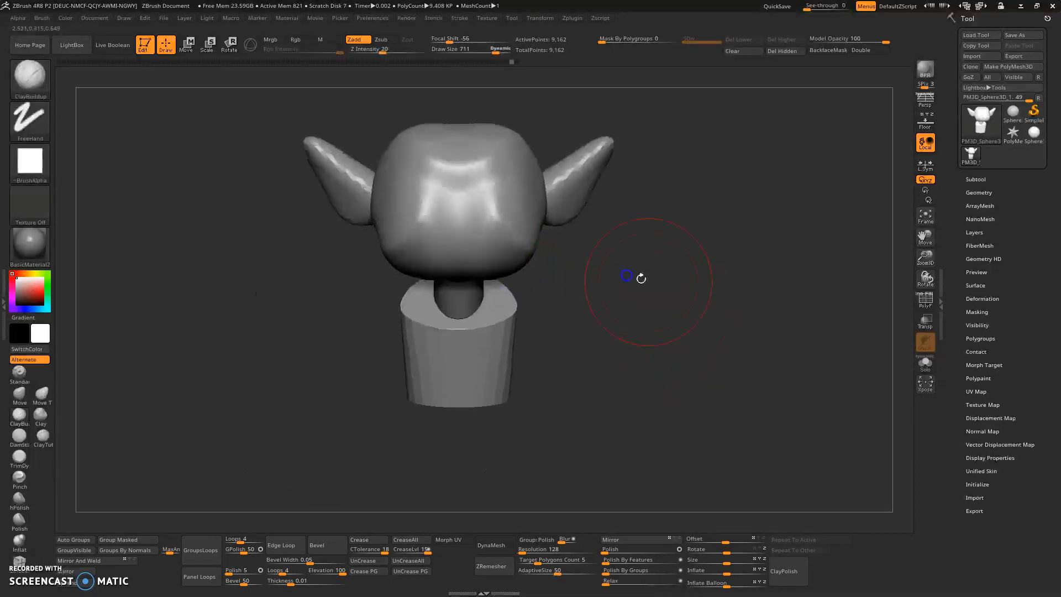